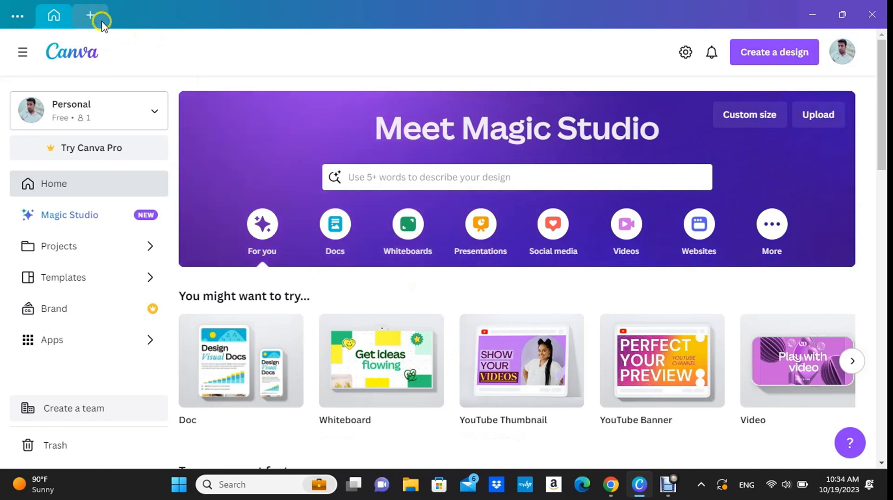
Create a new custom-size design of 5000 × 5000 px.
left_click(96, 15)
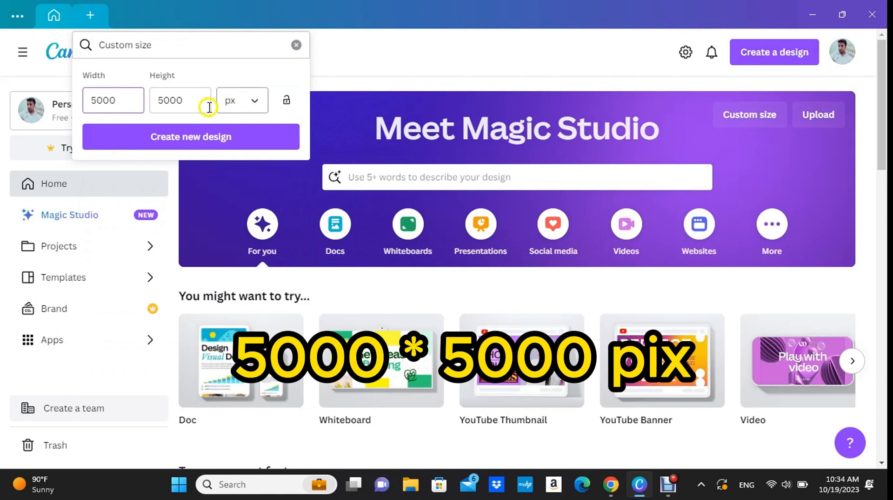
left_click(170, 140)
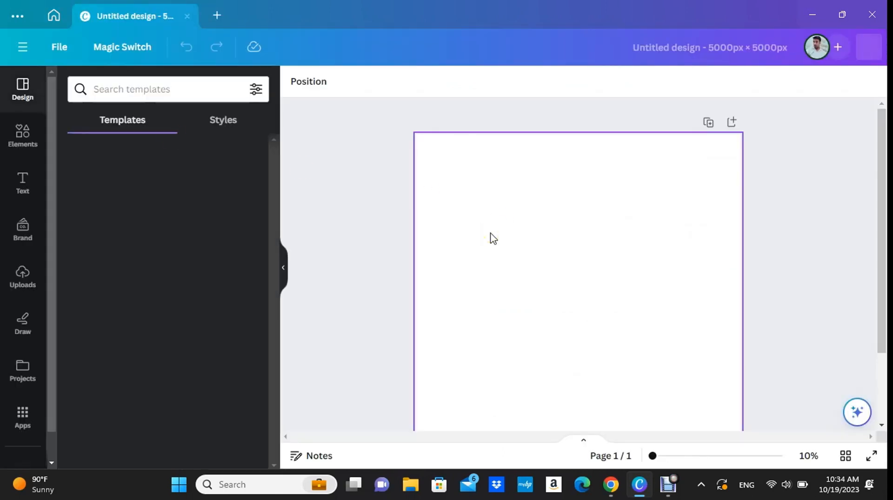
Add an upward-pointing triangle from the basic shapes to the blank page.
left_click(21, 184)
left_click(30, 140)
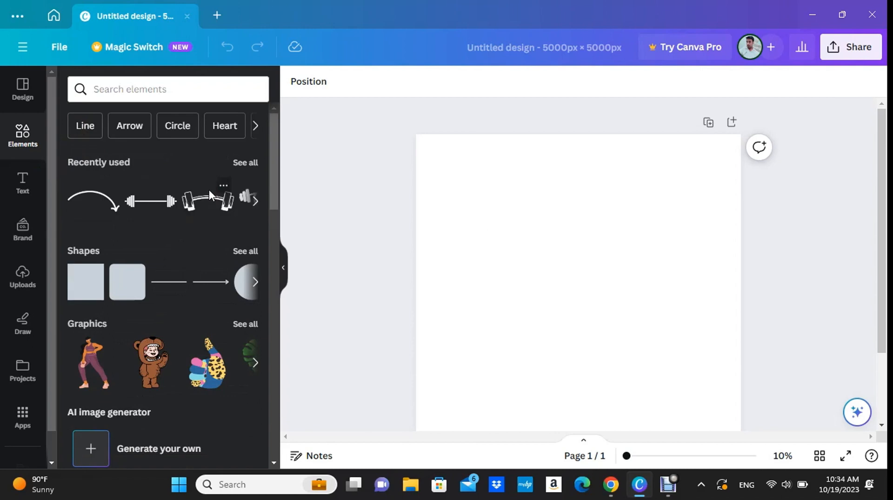
scroll(175, 184, "down", 2)
scroll(175, 183, "down", 2)
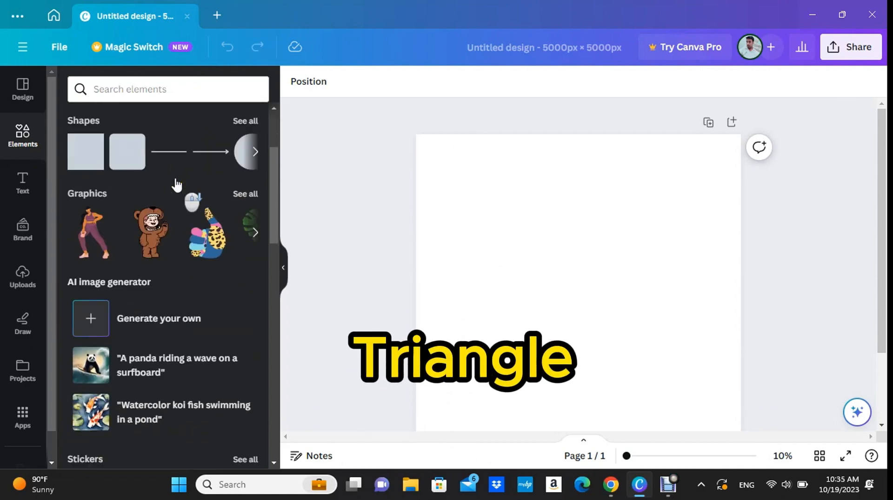
left_click(242, 121)
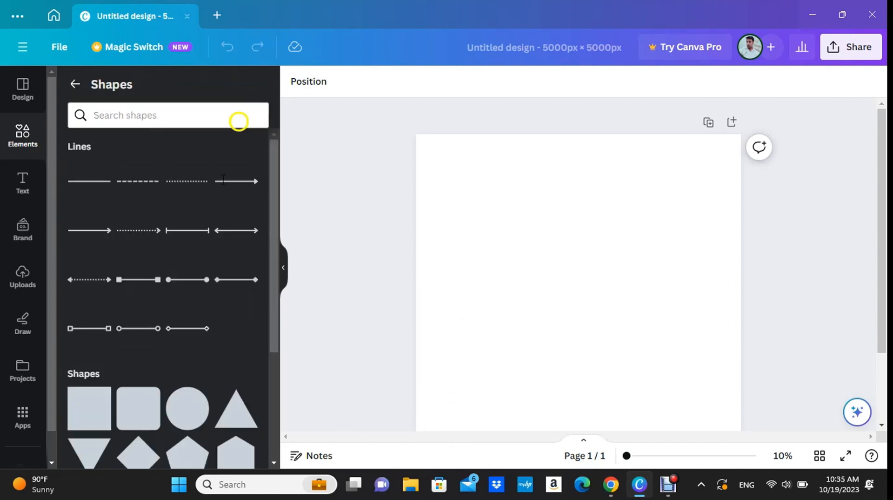
scroll(236, 347, "down", 2)
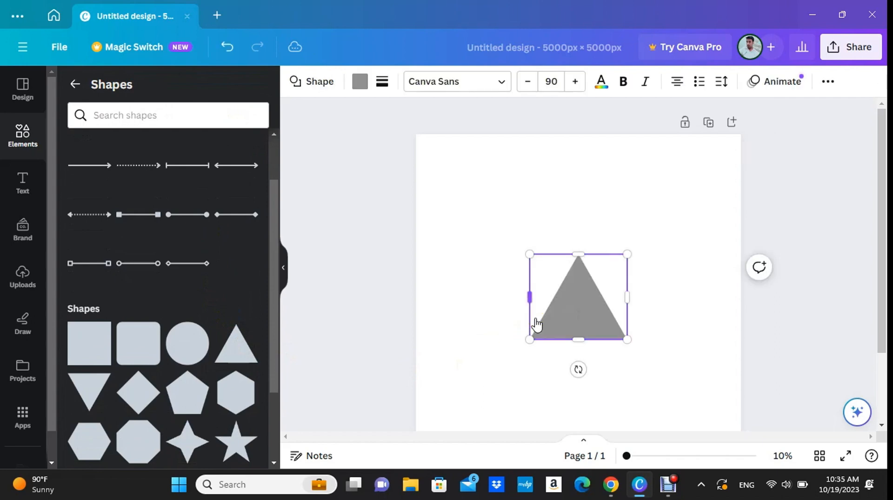
Rotate the triangle 180° so it points down, and enlarge it around the middle of the page.
left_click_drag(585, 369, 578, 253)
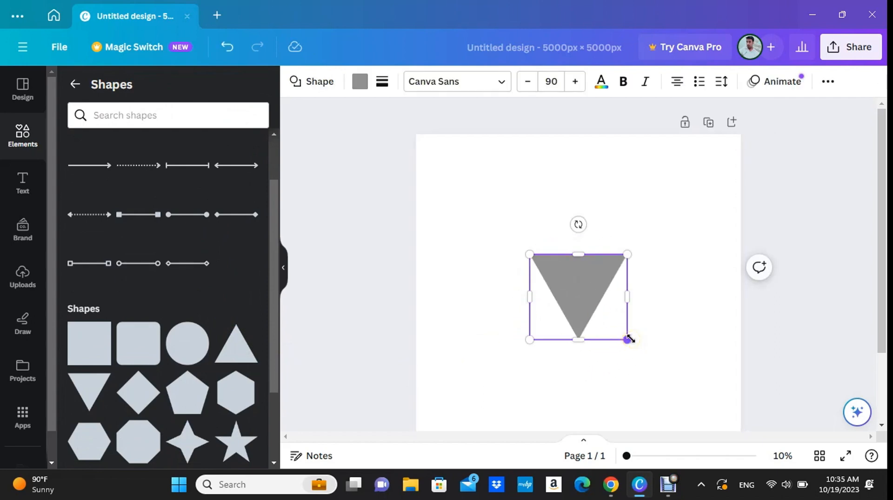
left_click_drag(629, 339, 650, 365)
left_click_drag(591, 299, 593, 308)
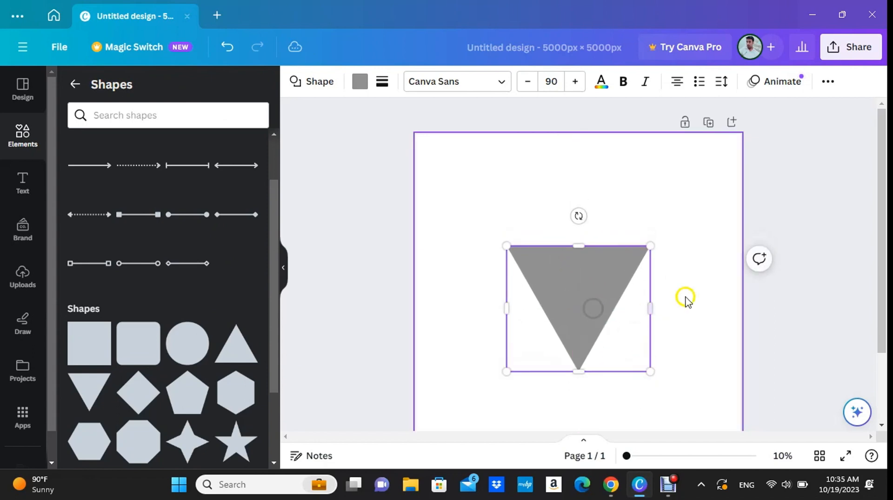
left_click(686, 300)
left_click(288, 266)
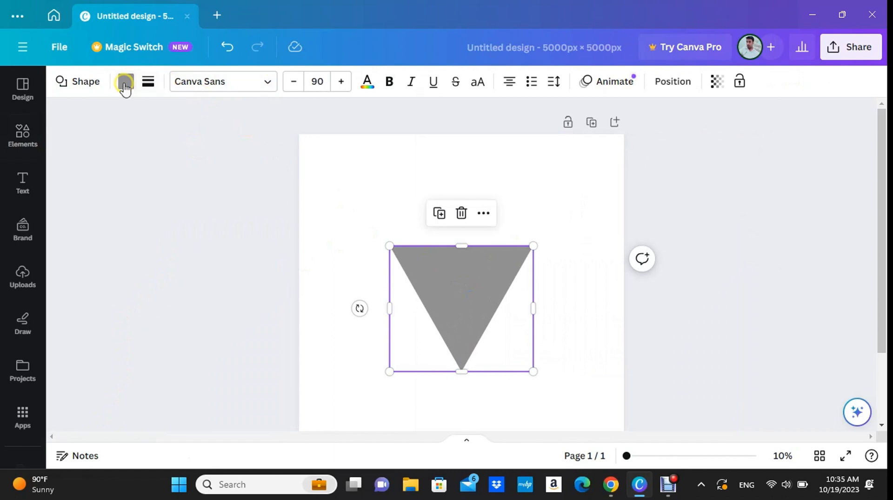
Fill the triangle with a custom dark red, about #801616.
left_click(125, 83)
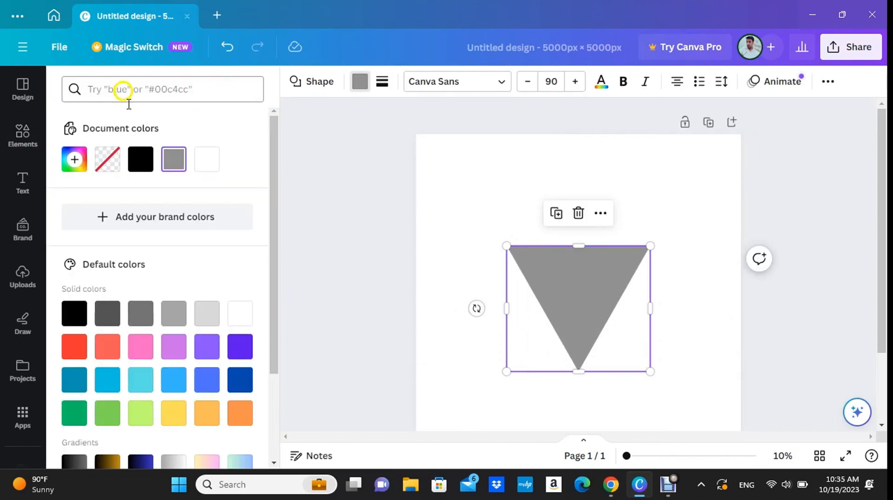
left_click(77, 353)
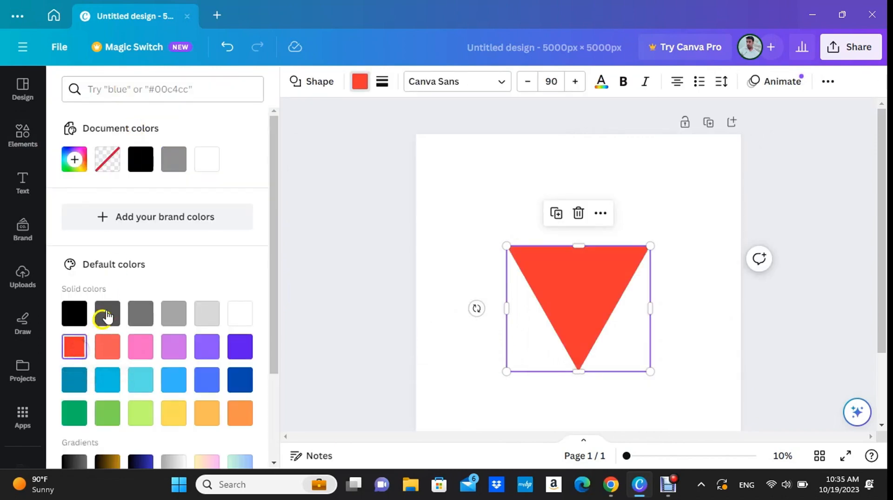
left_click(74, 160)
left_click_drag(229, 236, 230, 260)
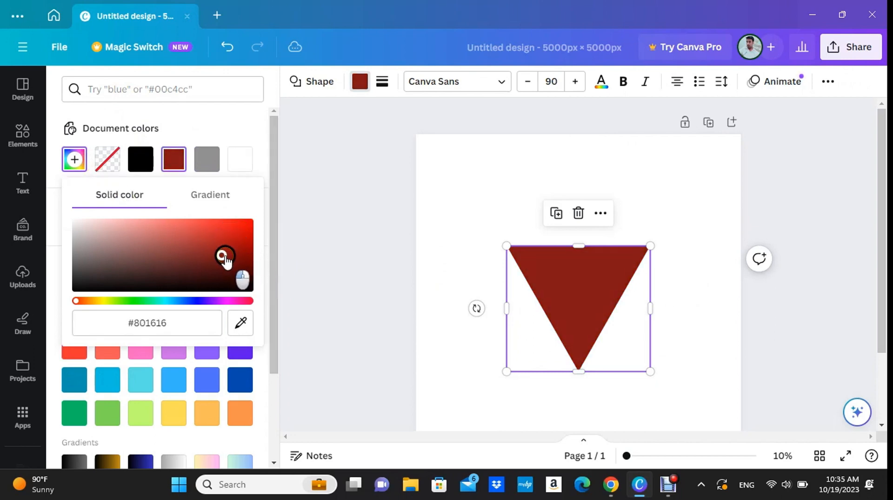
left_click(314, 261)
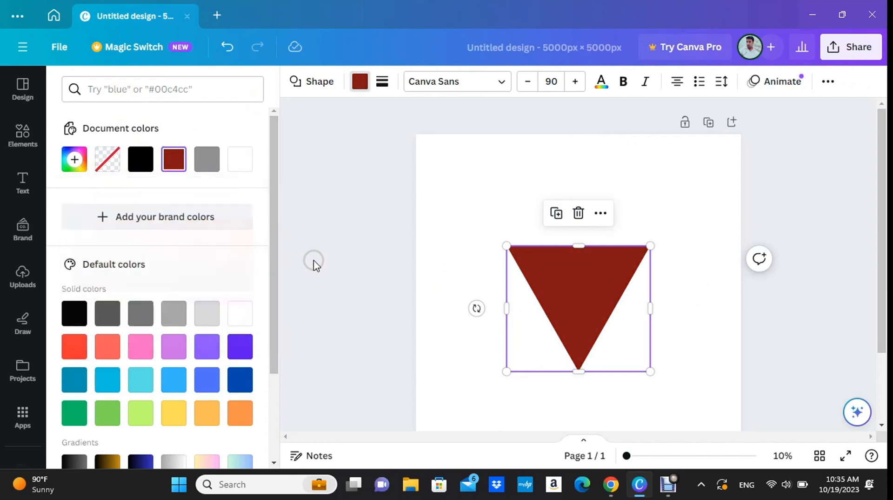
left_click(443, 284)
left_click(488, 326)
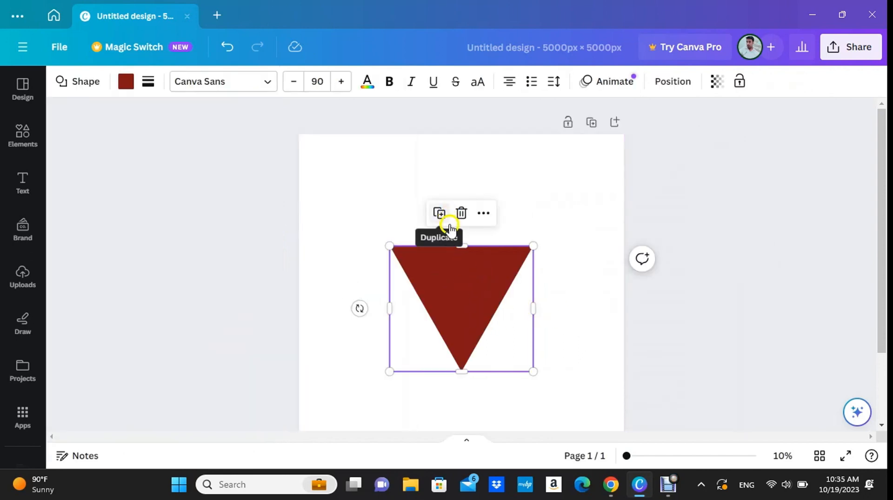
Duplicate the triangle straight up so the copy overlaps its upper part, and fill the copy white to leave a V shape.
left_click(439, 213)
left_click_drag(440, 261, 462, 209)
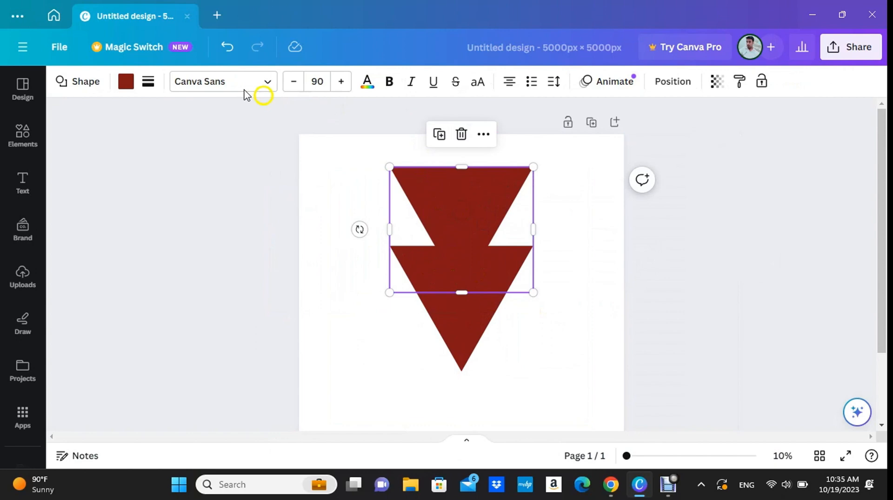
left_click(126, 81)
left_click(207, 160)
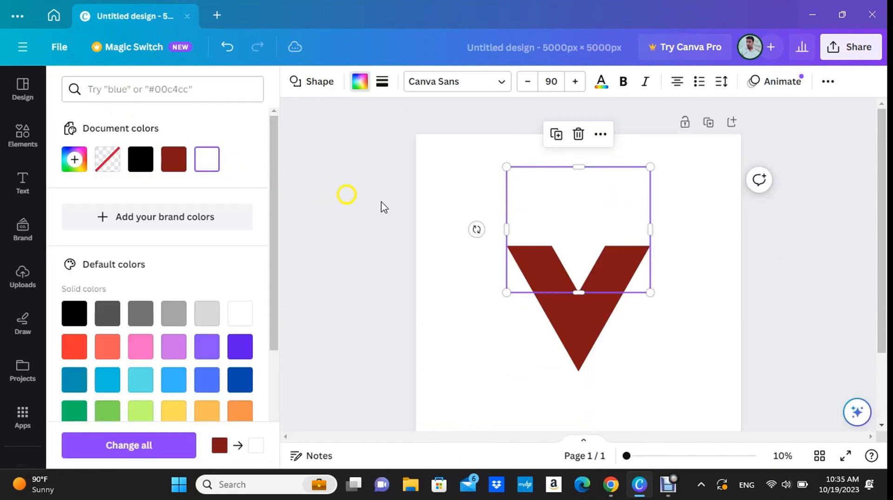
Group the white triangle and the dark red triangle into one V-shaped object.
left_click(438, 219)
left_click(455, 257)
left_click_drag(466, 227, 463, 222)
left_click_drag(572, 399, 441, 204)
left_click(229, 219)
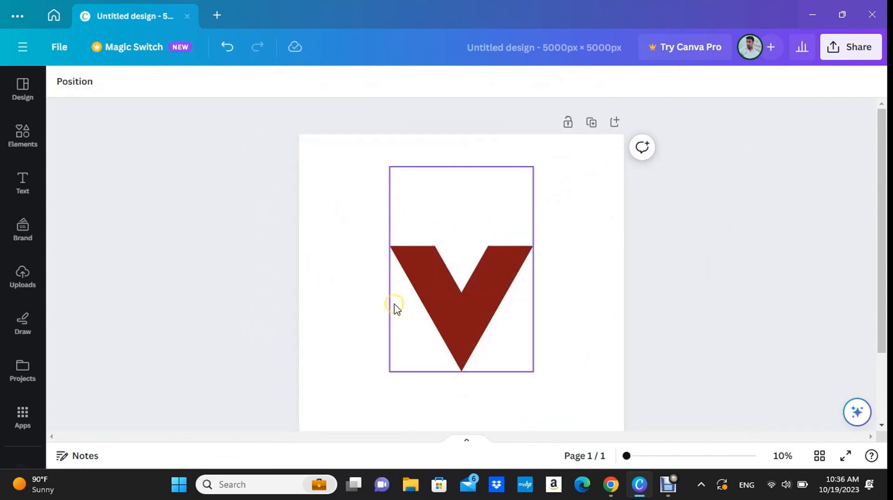
Search the elements for "curve" and add the thick quarter-ring graphic to the page.
left_click(23, 138)
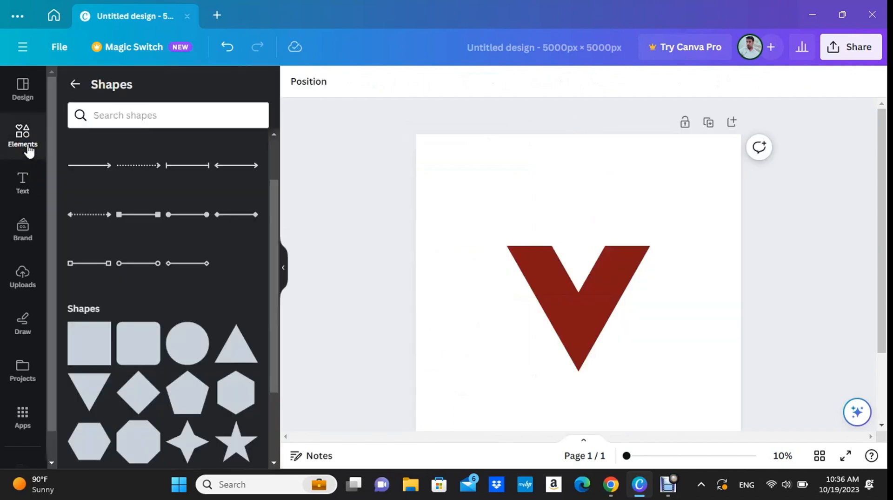
left_click(26, 142)
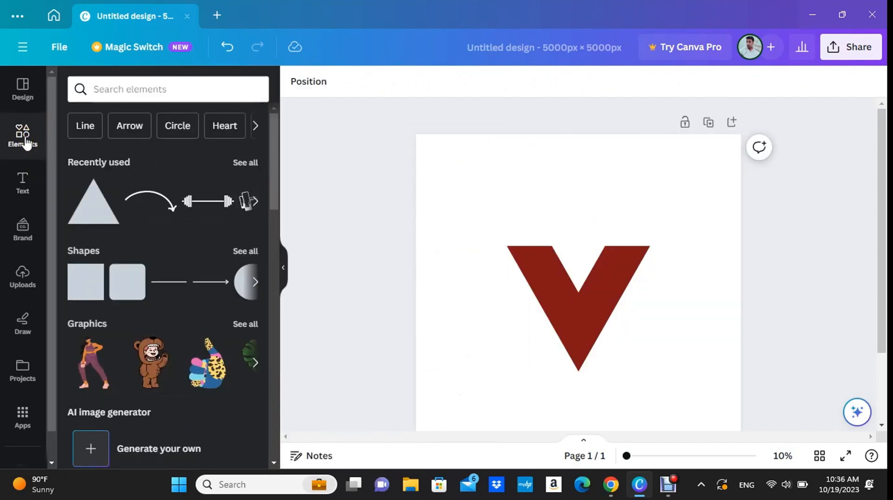
left_click(134, 93)
type("curve")
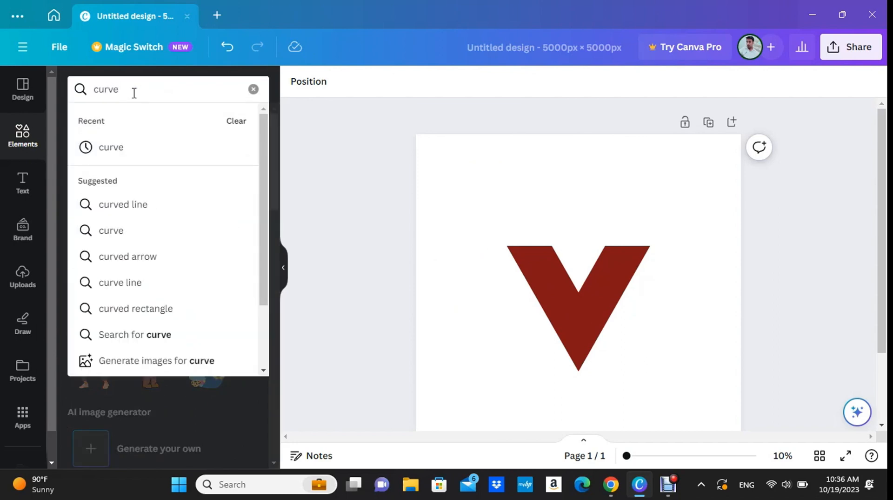
key("Return")
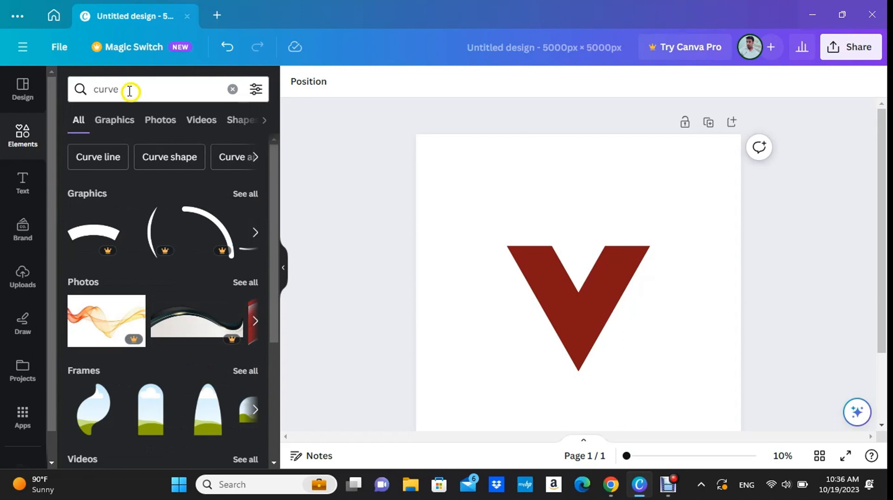
left_click(114, 120)
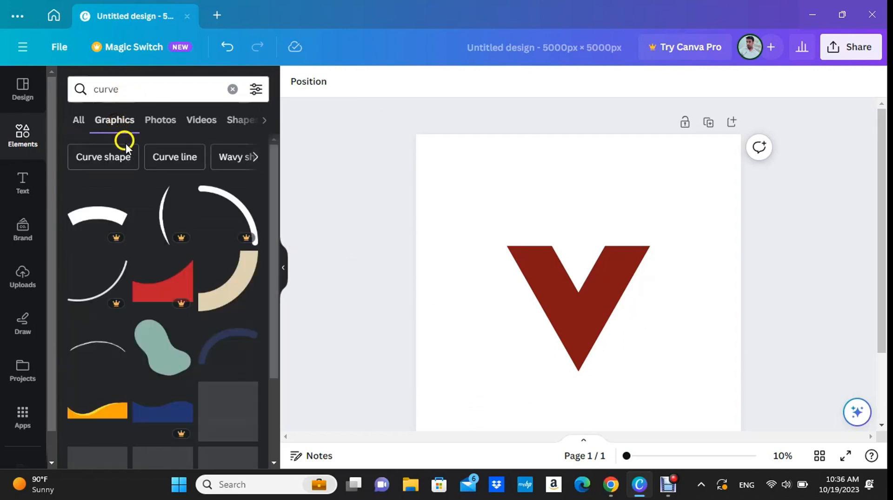
scroll(175, 223, "down", 2)
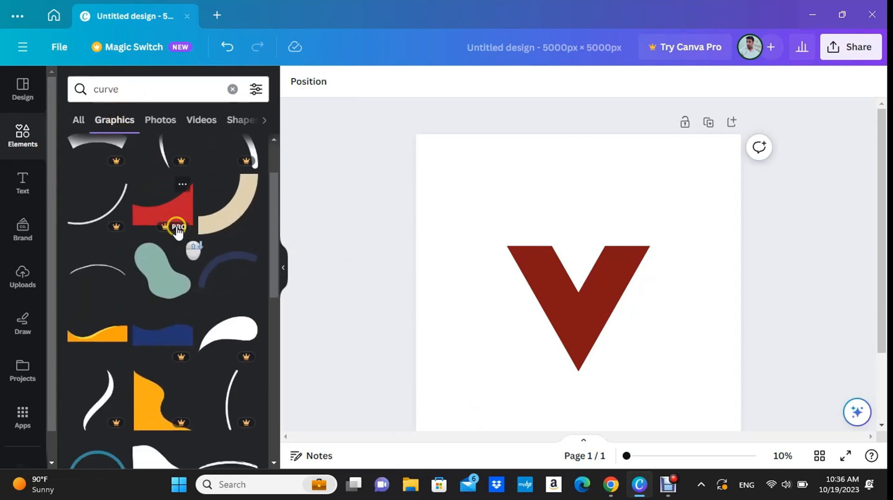
left_click(245, 237)
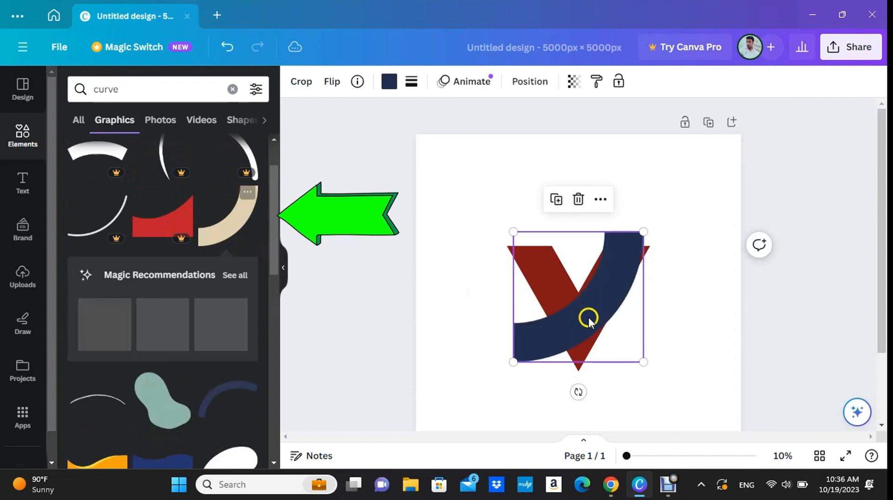
Shrink and rotate the curve so it arches outward over the top of the V's left arm.
left_click_drag(588, 315, 559, 284)
left_click_drag(553, 364, 600, 191)
left_click_drag(577, 355, 546, 272)
left_click_drag(532, 223, 486, 257)
left_click_drag(472, 219, 473, 217)
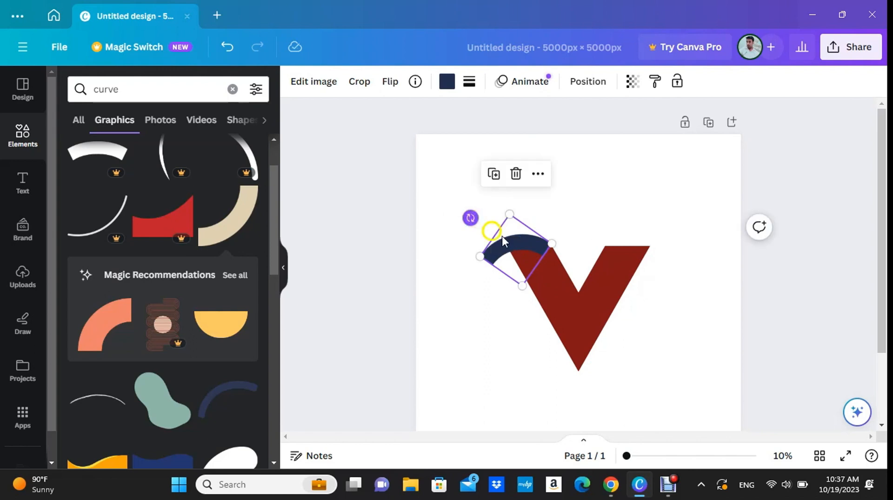
Fill the curve with the same dark red document colour as the V.
left_click(447, 81)
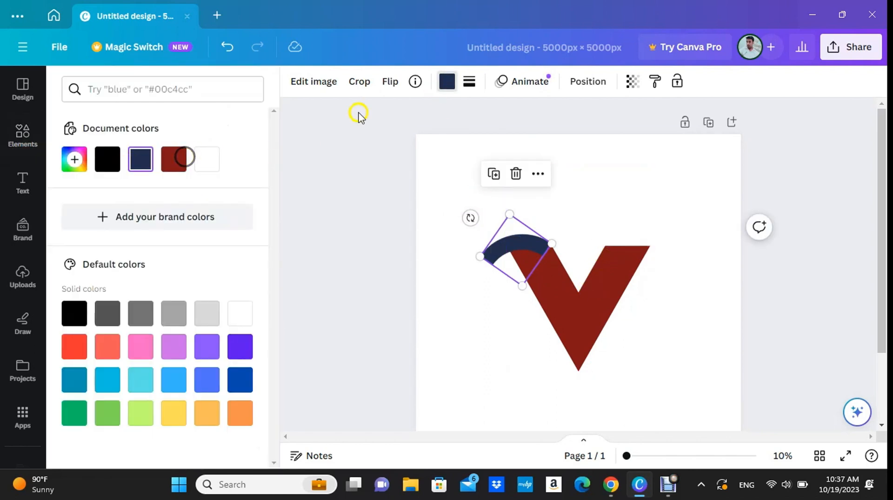
left_click(183, 158)
left_click(397, 196)
left_click(558, 251, "shift")
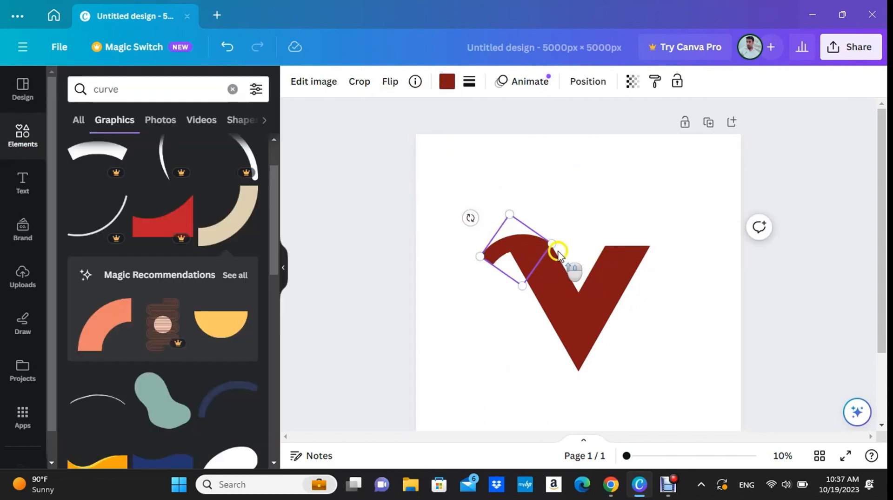
Shift the curve slightly down so its inner corner meets the inner edge of the V's left arm.
scroll(556, 252, "up", 3)
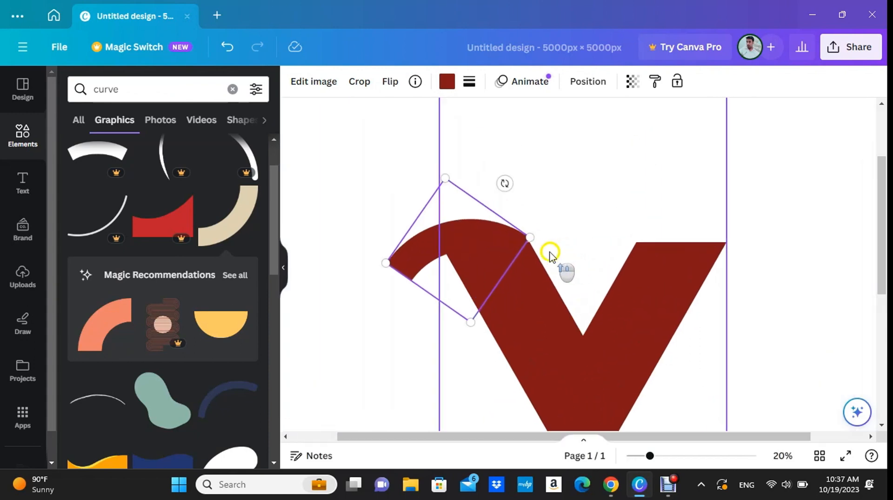
scroll(550, 255, "up", 2)
left_click(283, 267)
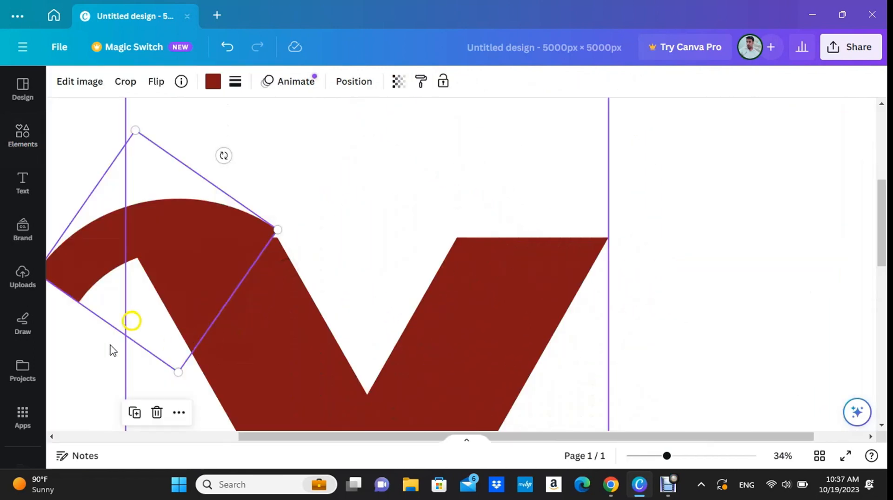
left_click(85, 363)
left_click(211, 238)
left_click_drag(211, 238, 211, 245)
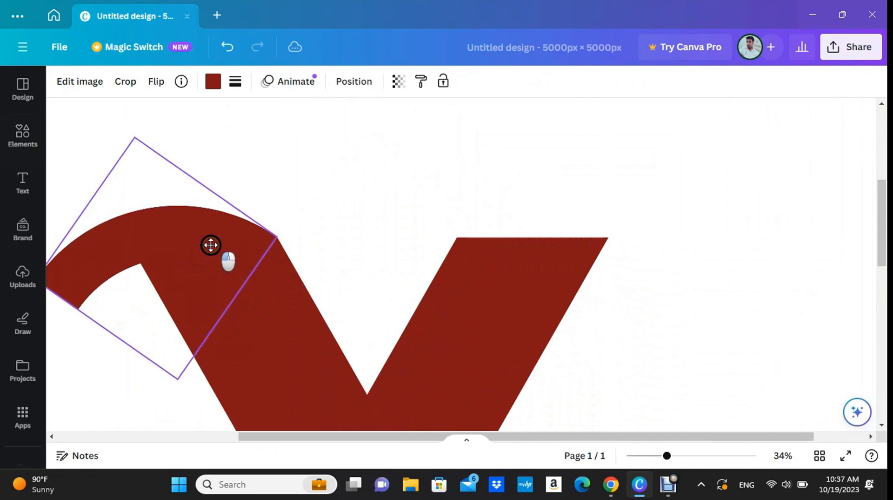
left_click(96, 381)
scroll(107, 365, "down", 2)
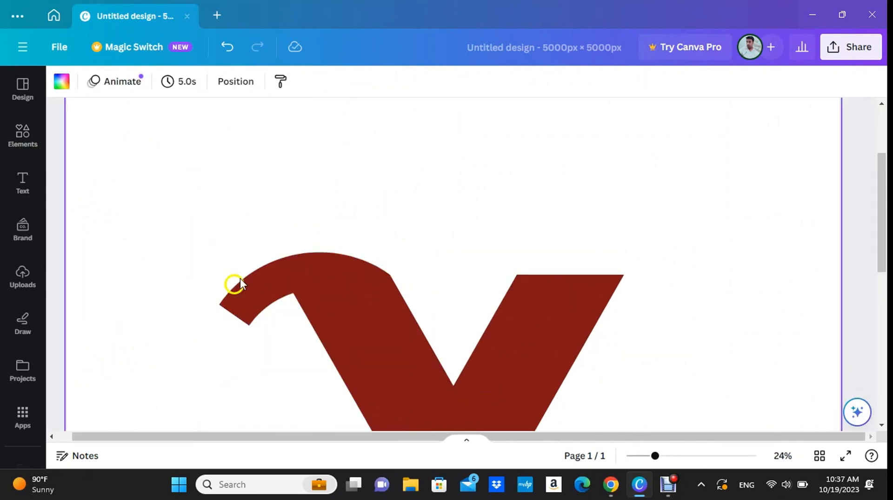
Copy the curve to the top of the V's right arm and rotate the copy slightly clockwise so it arches outward.
left_click(285, 285)
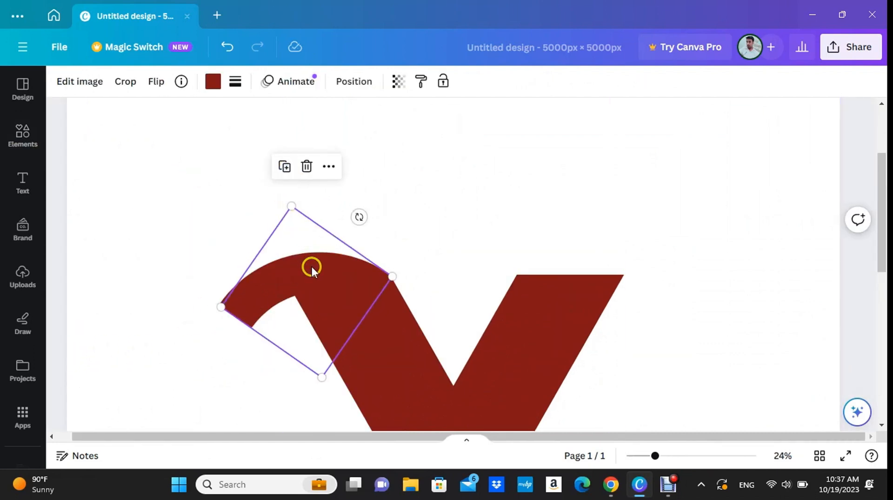
left_click_drag(311, 264, 605, 253)
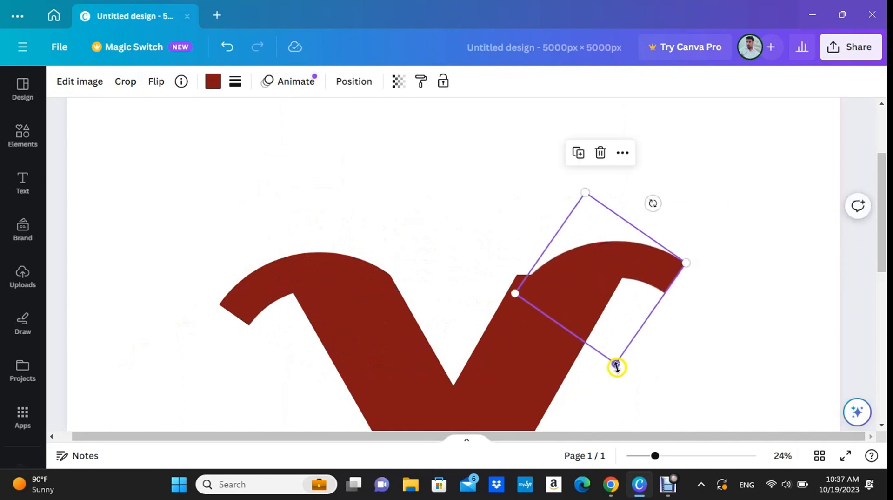
left_click_drag(656, 205, 676, 221)
left_click(136, 169)
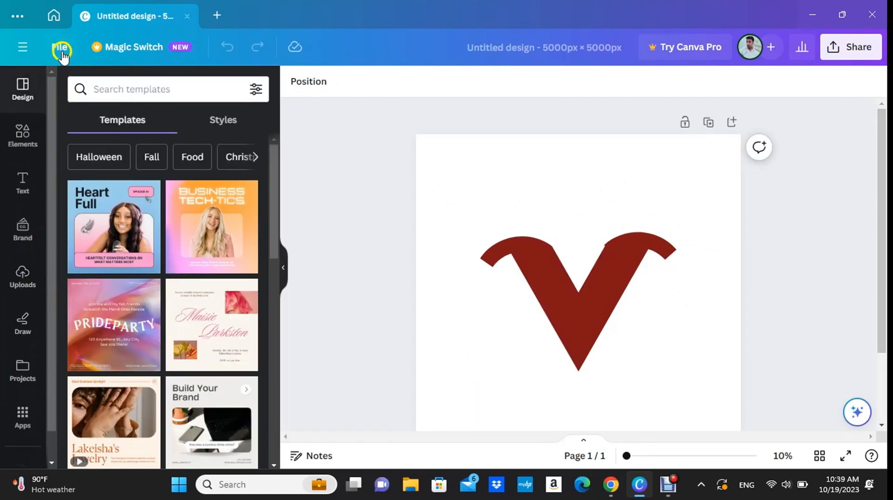
Show the rulers and guides around the page.
left_click(61, 48)
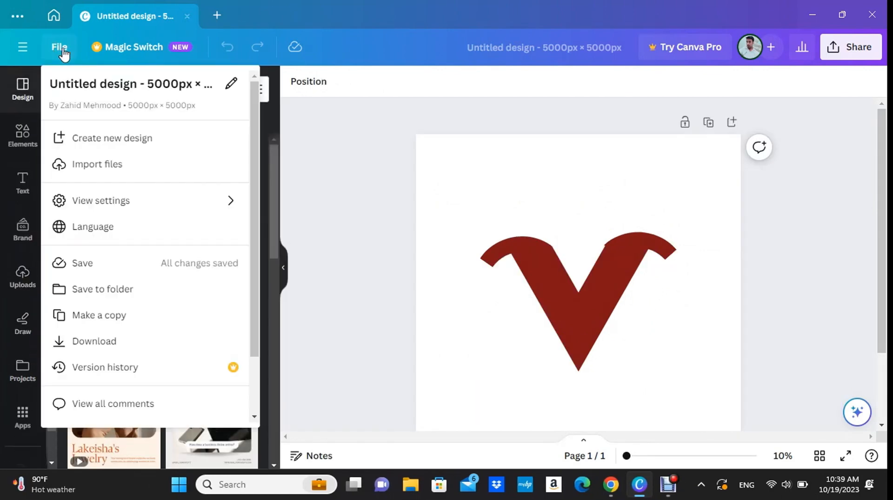
mouse_move(149, 205)
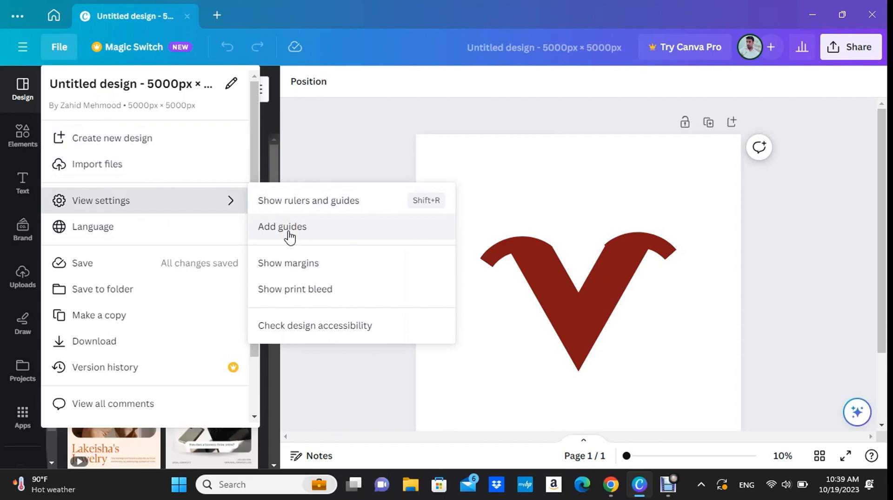
left_click(307, 204)
left_click(307, 204)
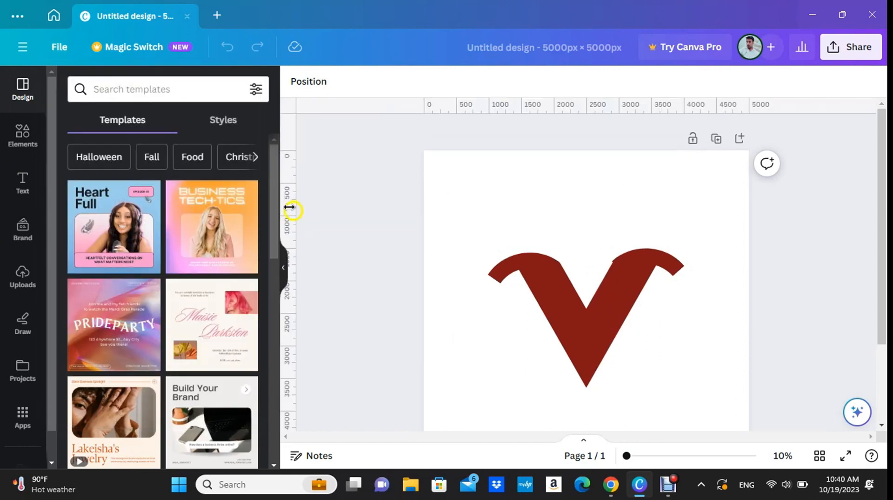
Place a horizontal guide at about 2000 px, level with the outer lower tip of the left curve.
left_click_drag(500, 110, 508, 283)
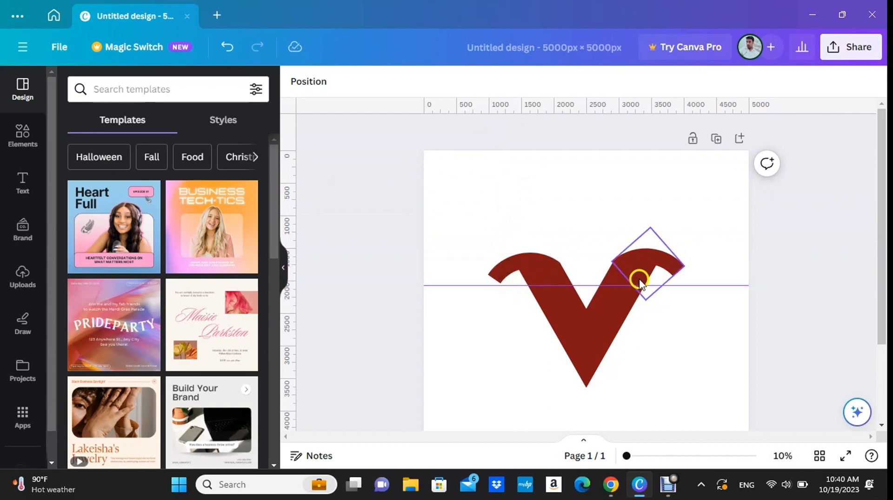
scroll(540, 286, "up", 2)
scroll(540, 286, "up", 2)
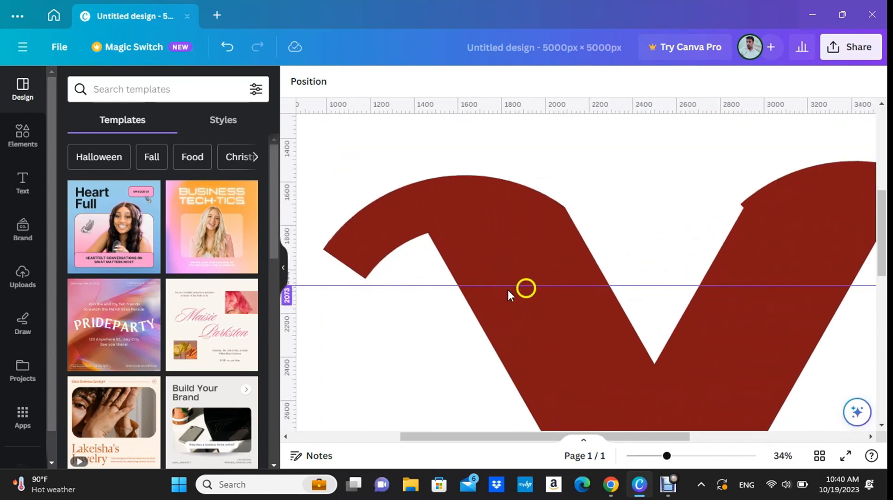
left_click_drag(330, 284, 330, 281)
scroll(573, 298, "down", 3)
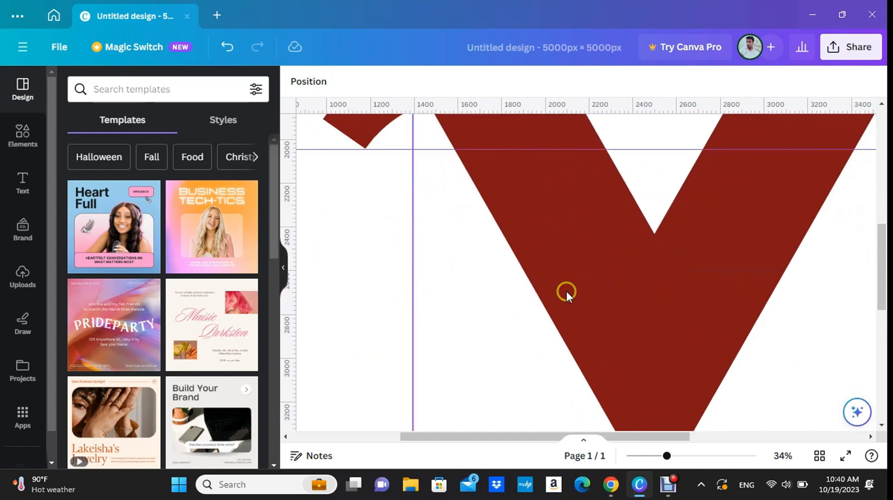
scroll(566, 289, "down", 2)
left_click_drag(881, 211, 881, 188)
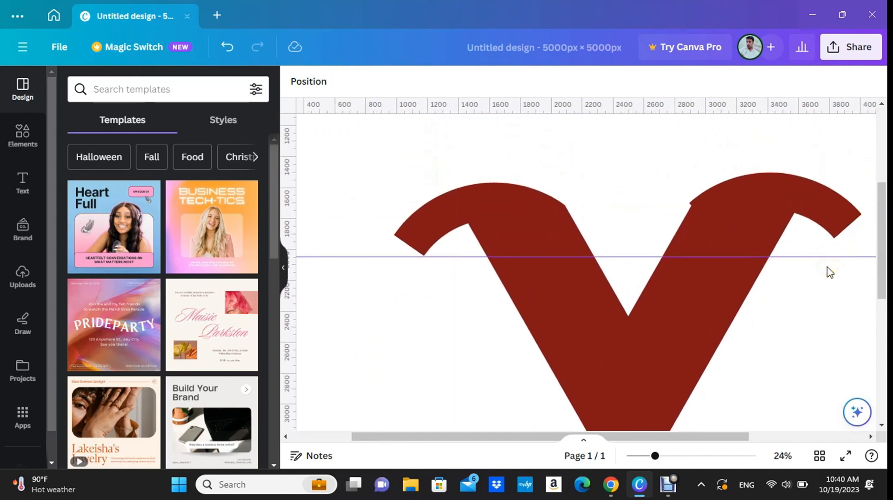
Rotate the right curve slightly clockwise and shift it so its outer tip sits on the guide and its inner corner meets the V's right arm.
scroll(801, 269, "right", 4)
mouse_move(620, 196)
left_mouse_down()
mouse_move(620, 208)
mouse_move(623, 198)
left_mouse_up()
left_click_drag(671, 151, 679, 162)
left_click_drag(619, 197, 619, 208)
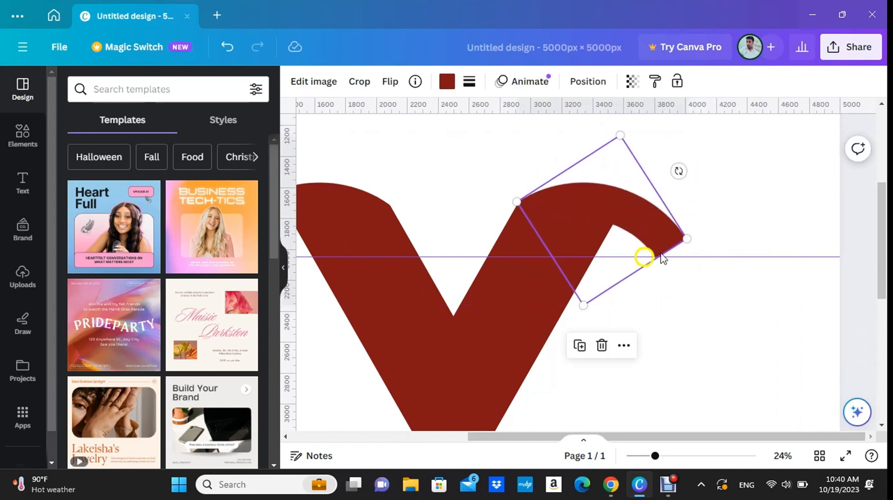
left_click(725, 191)
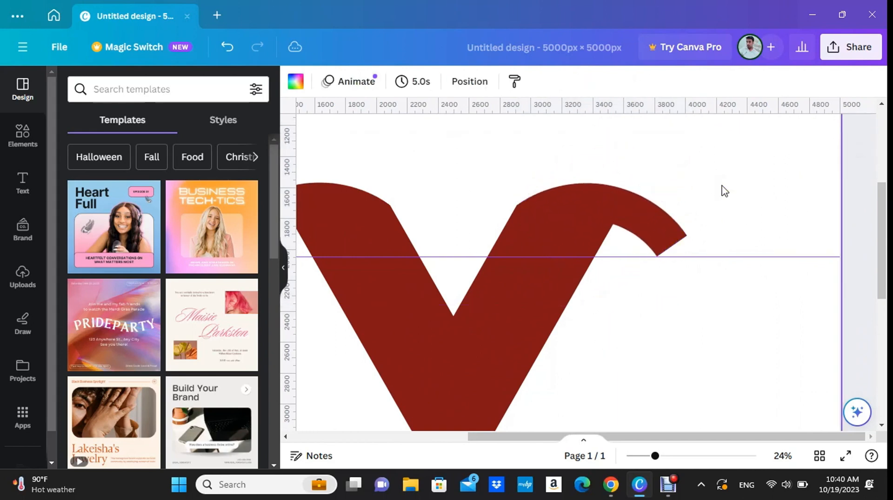
Remove the horizontal guide and group the V with both curves.
scroll(684, 190, "down", 5)
left_click(285, 267)
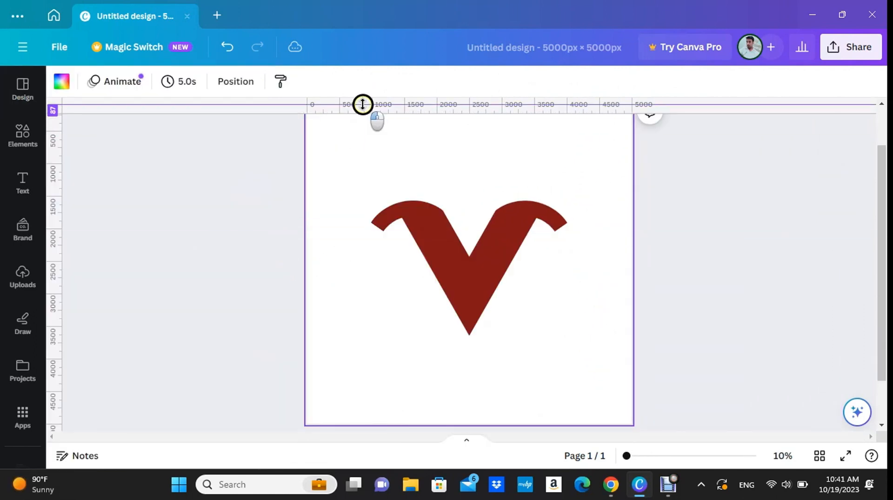
left_click_drag(590, 364, 375, 180)
left_click(437, 368)
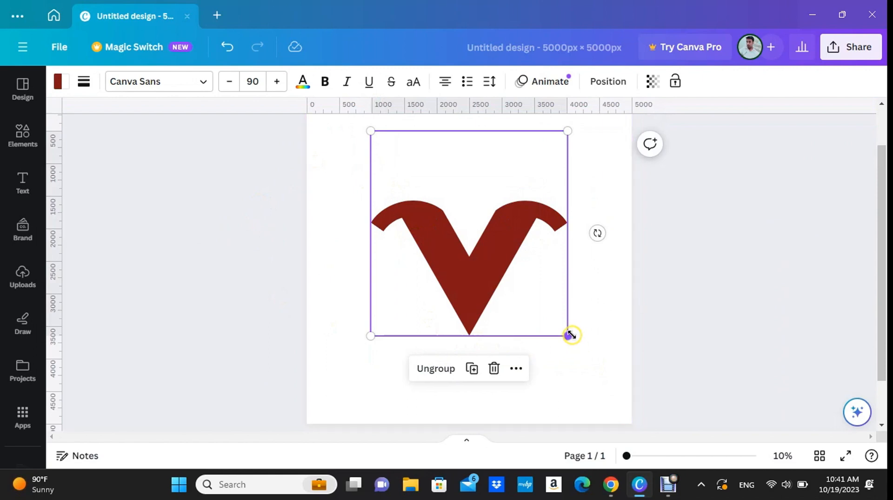
Shrink the grouped V logo and centre it horizontally on the page.
left_click_drag(569, 334, 540, 306)
left_click_drag(482, 265, 483, 277)
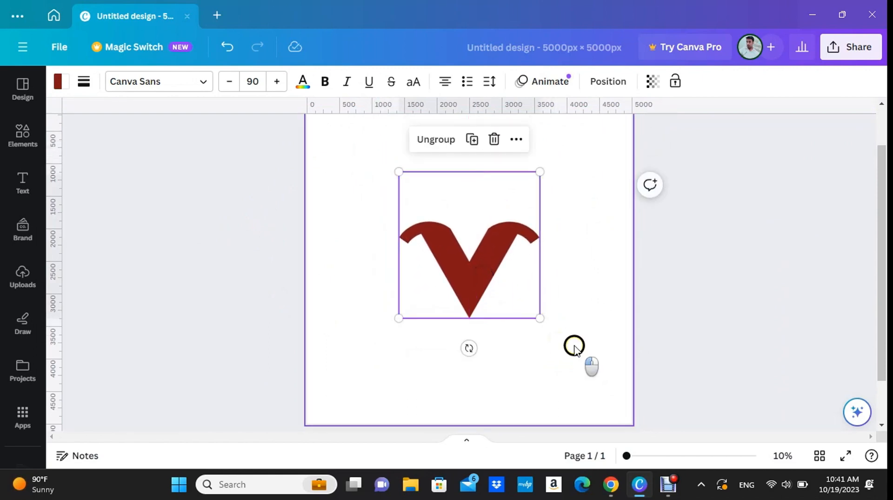
left_click(574, 344)
Search the graphics for "dumbbell" and place the barbell with a thin bar and stepped plates above the V.
left_click(32, 145)
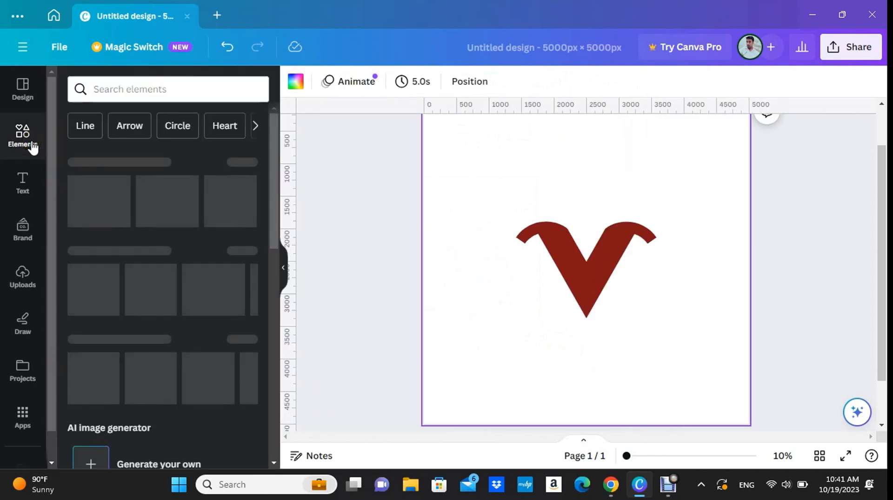
left_click(137, 87)
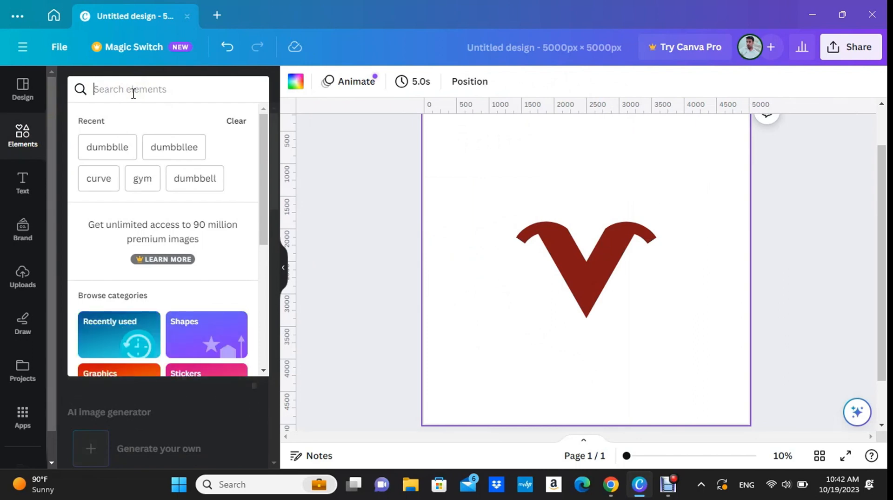
type("dumbbell")
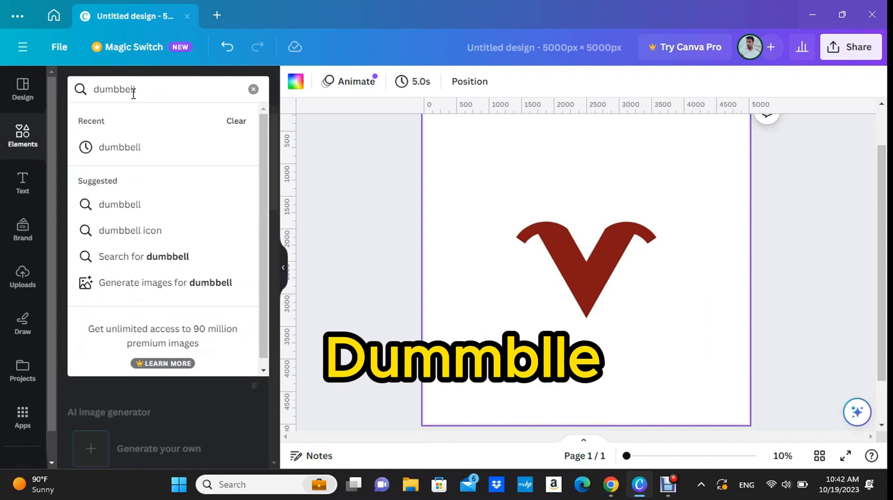
key("Return")
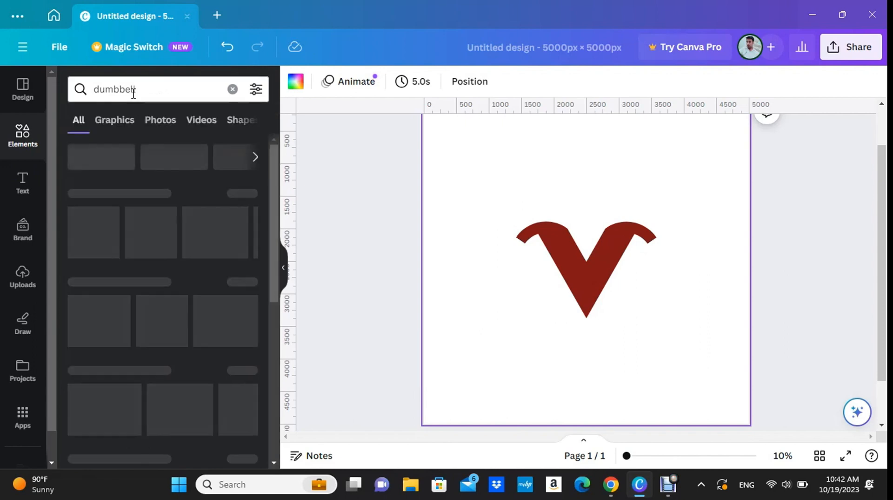
left_click(117, 123)
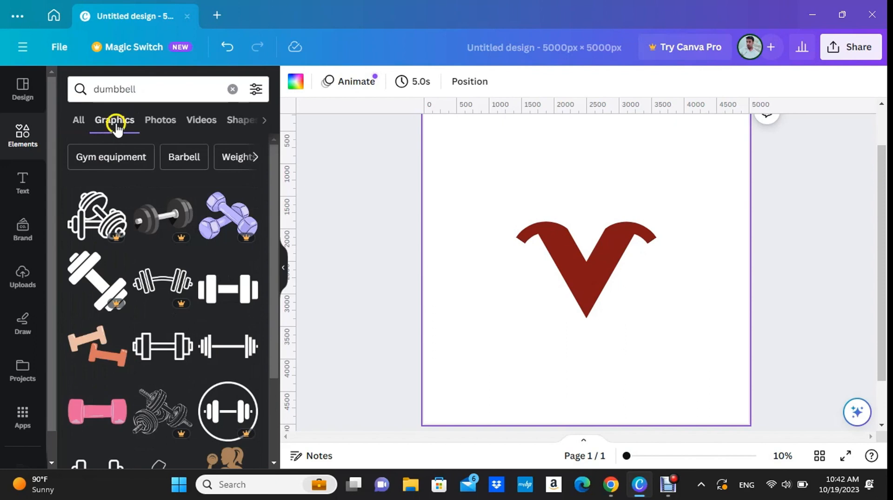
scroll(157, 195, "down", 2)
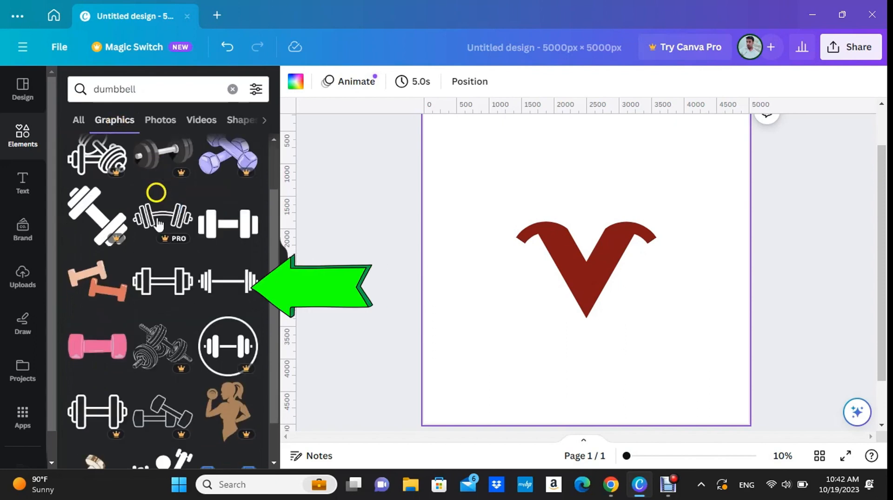
left_click(234, 291)
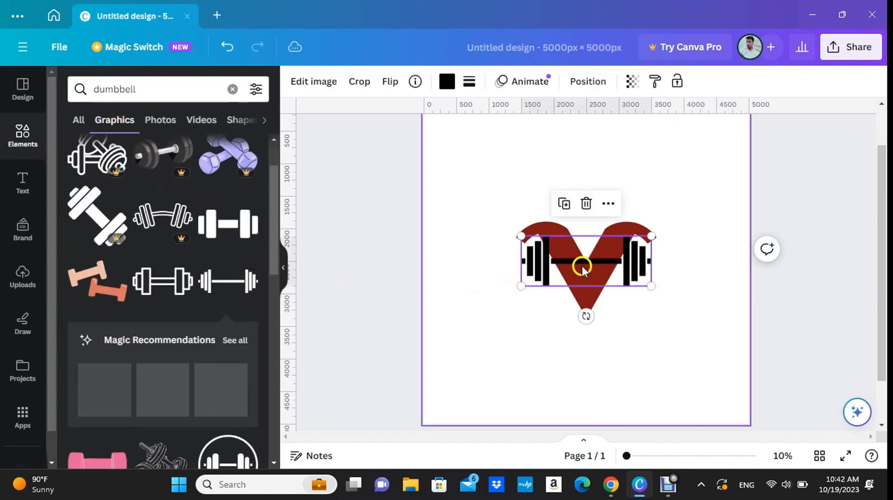
left_click_drag(589, 264, 590, 176)
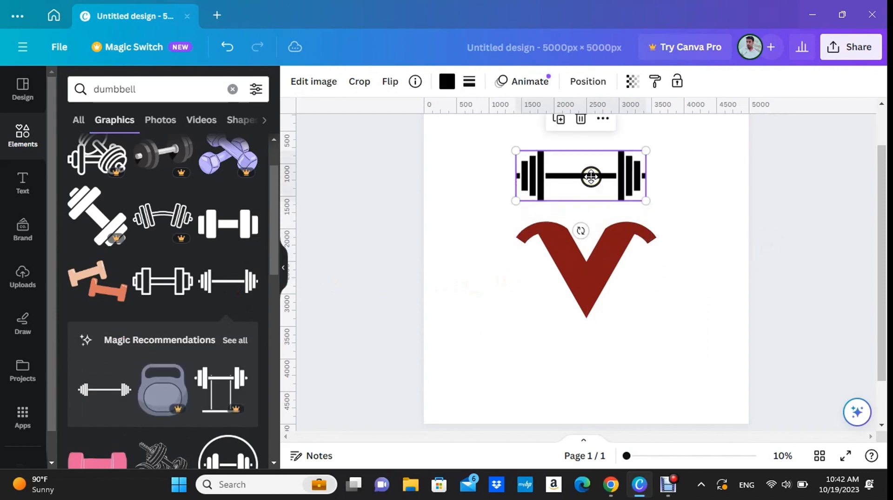
Crop the barbell to its left set of plates and move it just above the outer tip of the V's left arm.
left_click(368, 82)
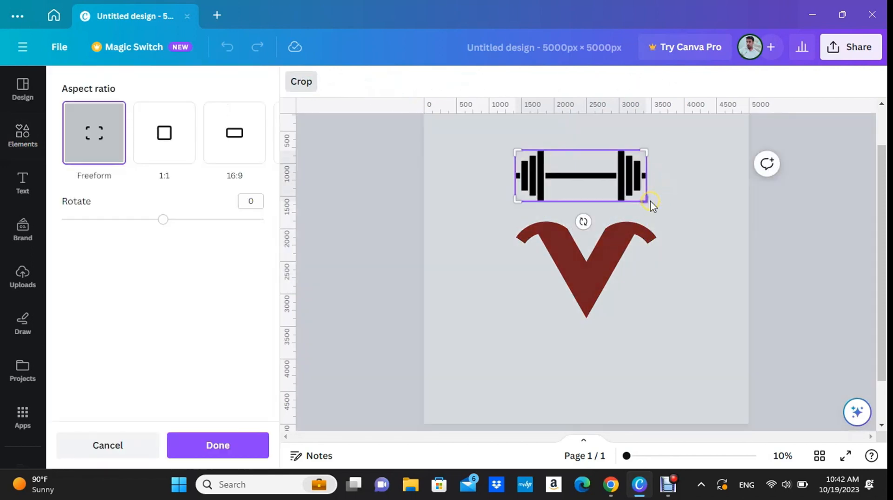
left_click_drag(650, 202, 551, 206)
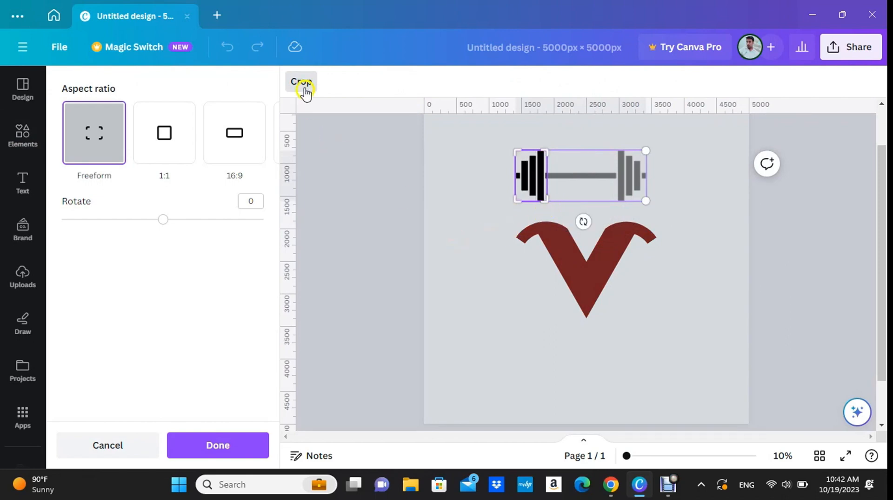
left_click(447, 259)
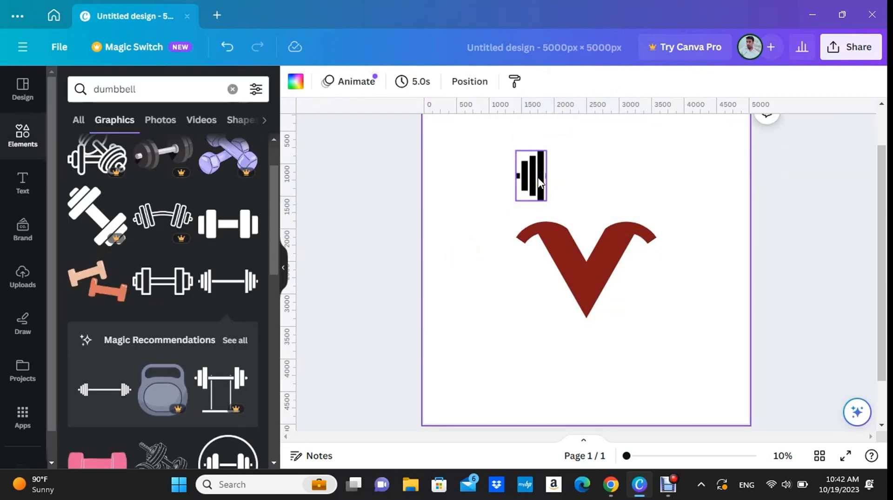
left_click_drag(539, 183, 512, 206)
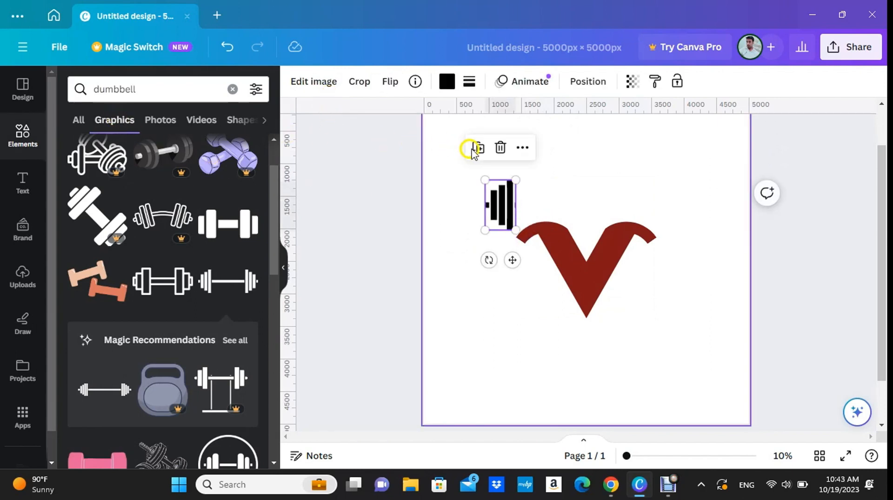
Duplicate the weight plates, flip the copy horizontally and place it level with the original above the right arm's outer tip.
left_click(284, 267)
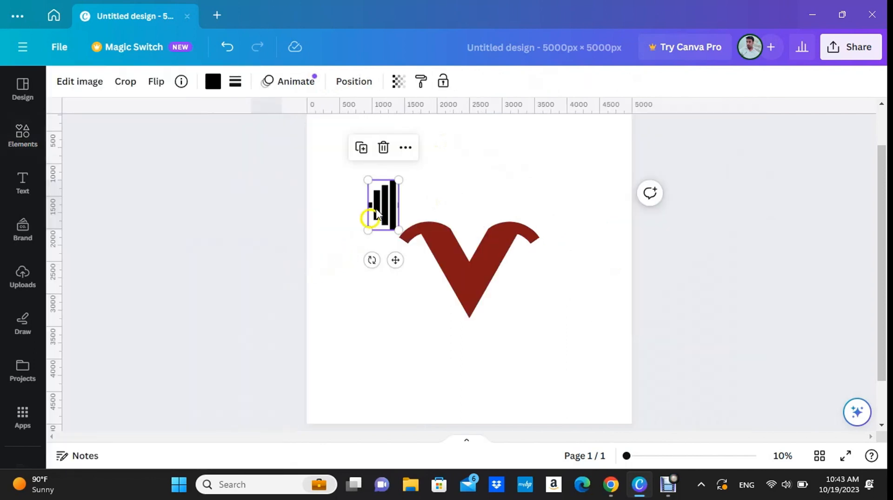
left_click(364, 150)
left_click_drag(381, 200, 444, 200)
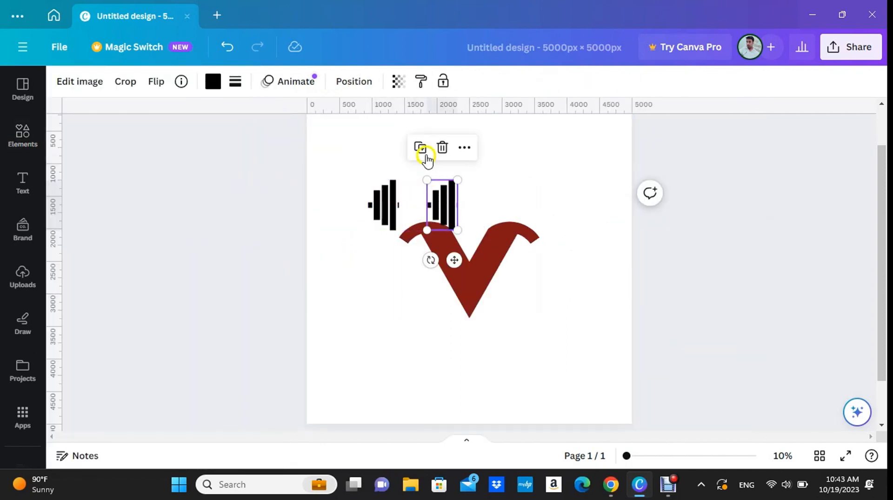
left_click(192, 115)
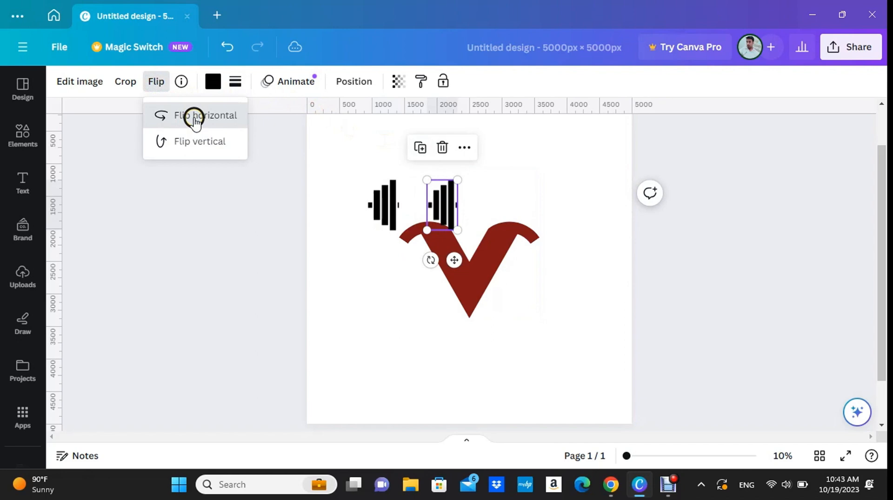
left_click_drag(443, 202, 553, 205)
left_click(198, 212)
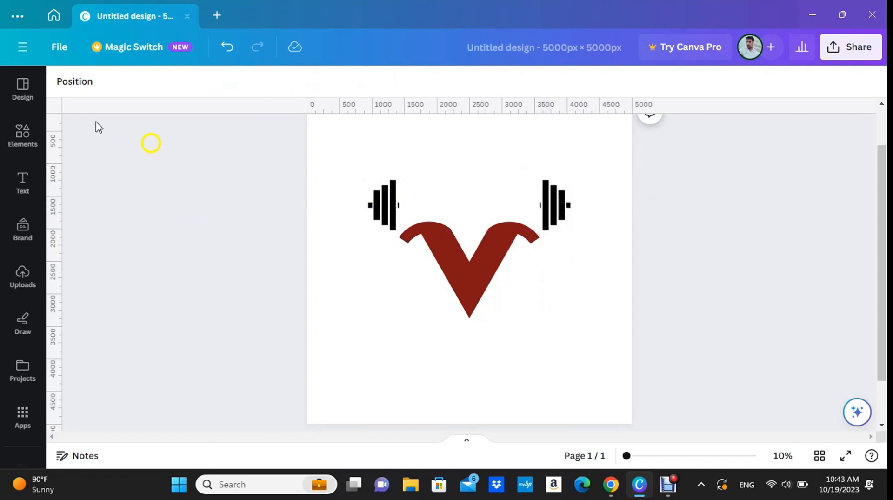
Search the graphics for "curve", add the thin curved arrow to the page and move it below the V.
left_click(24, 138)
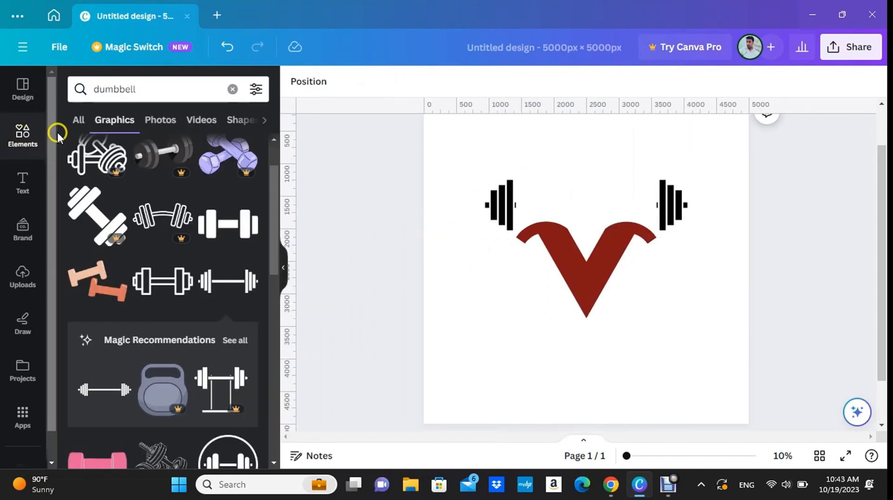
left_click(65, 89)
type("c")
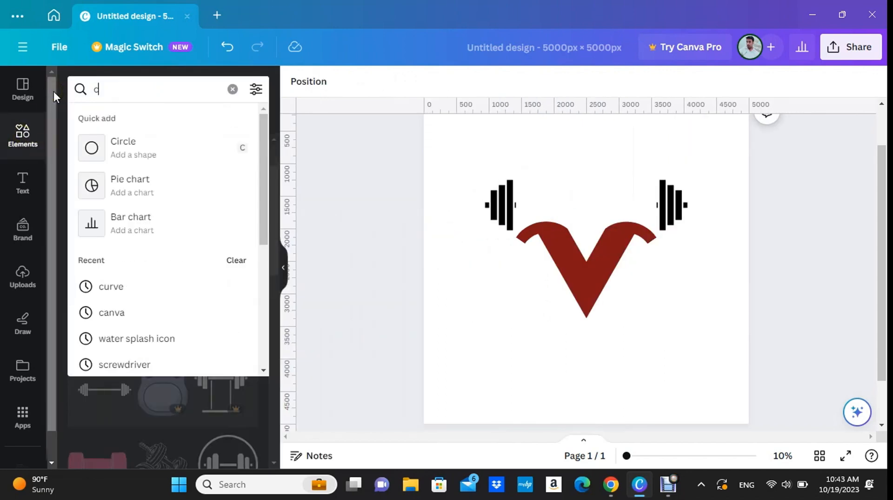
type("urve")
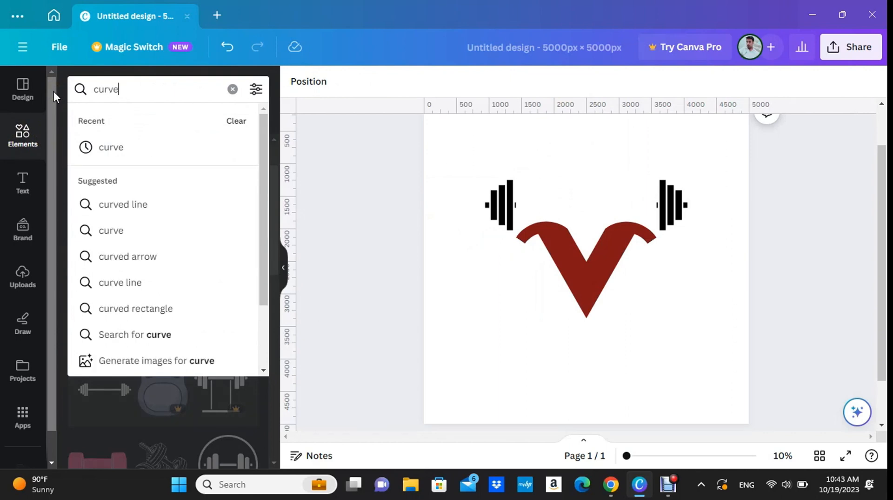
key("Return")
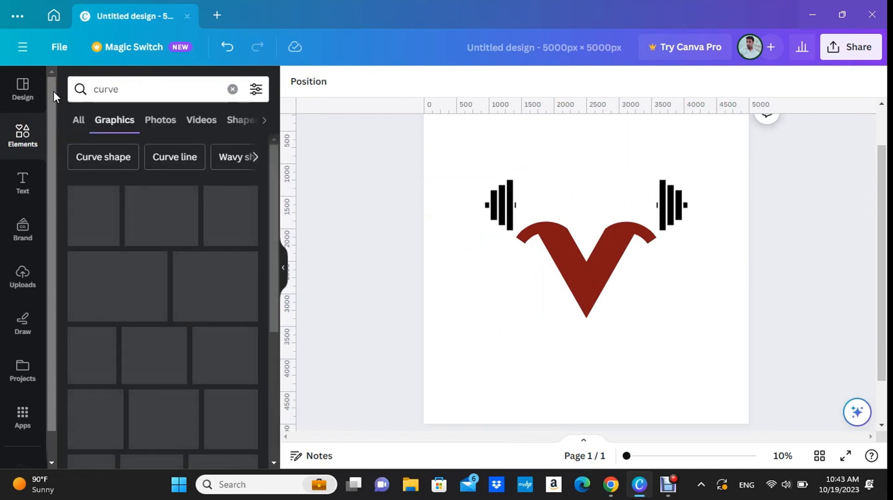
scroll(124, 195, "down", 2)
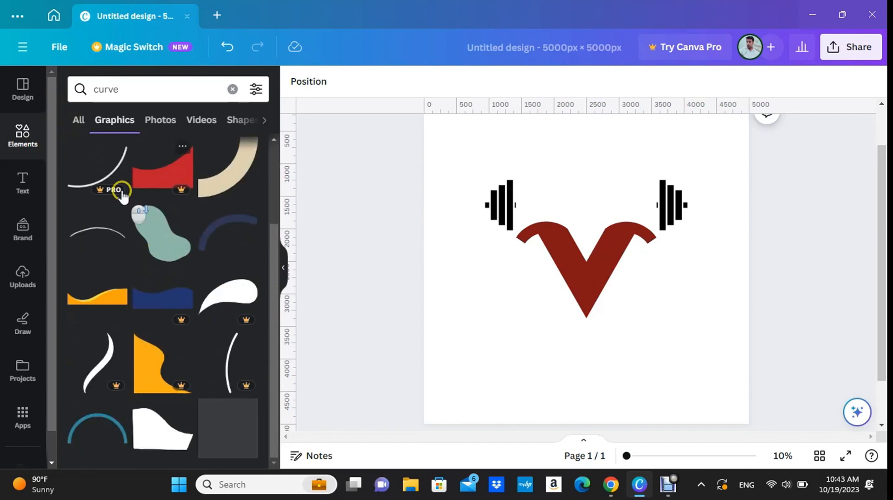
scroll(186, 246, "down", 5)
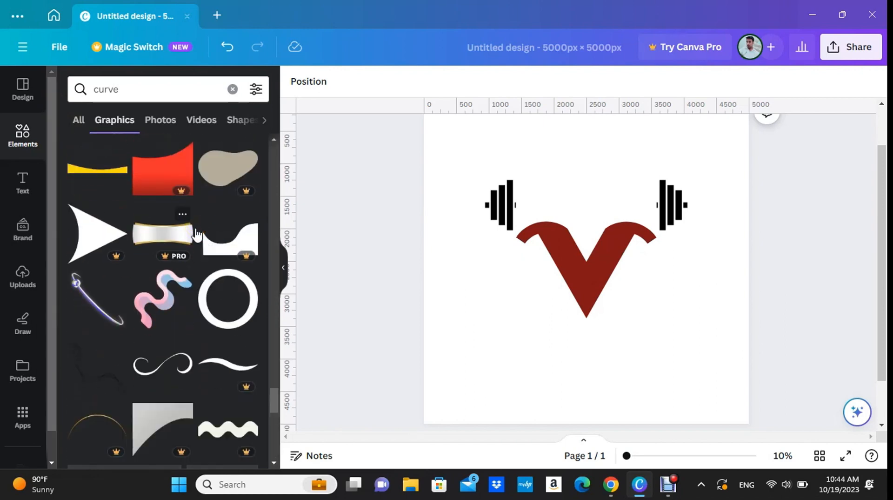
scroll(195, 235, "down", 10)
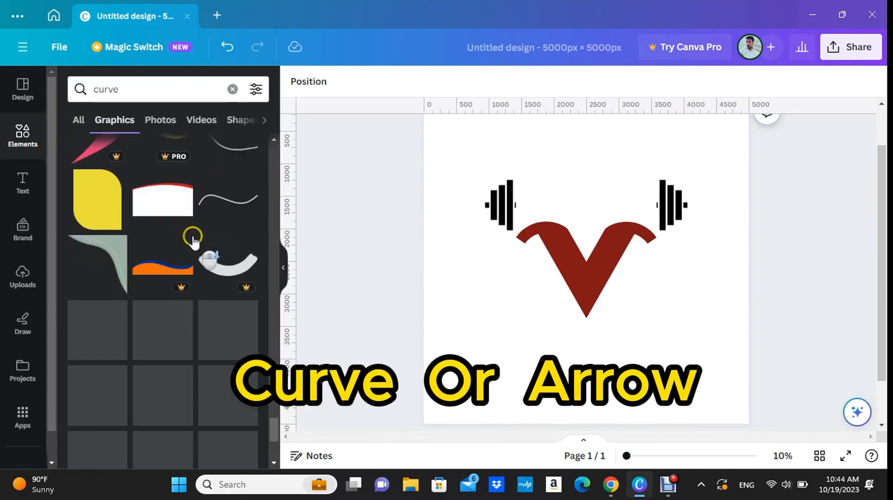
scroll(194, 241, "down", 3)
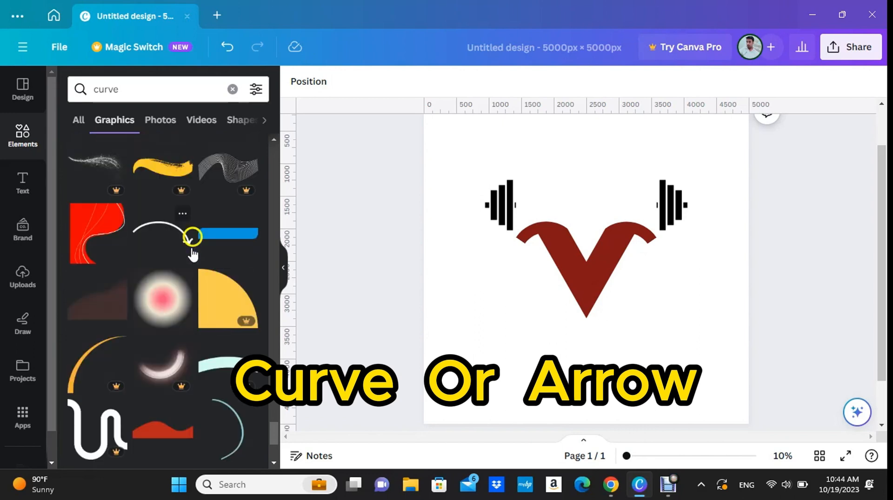
left_click(191, 247)
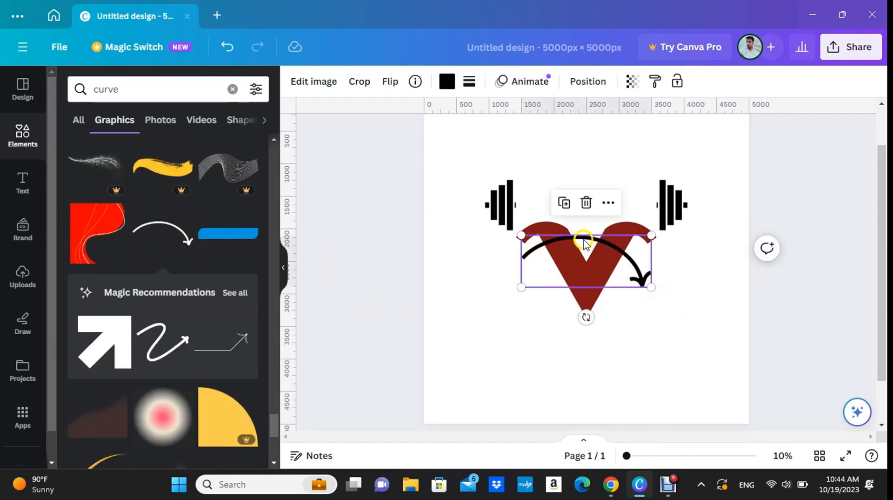
left_click_drag(568, 323, 567, 338)
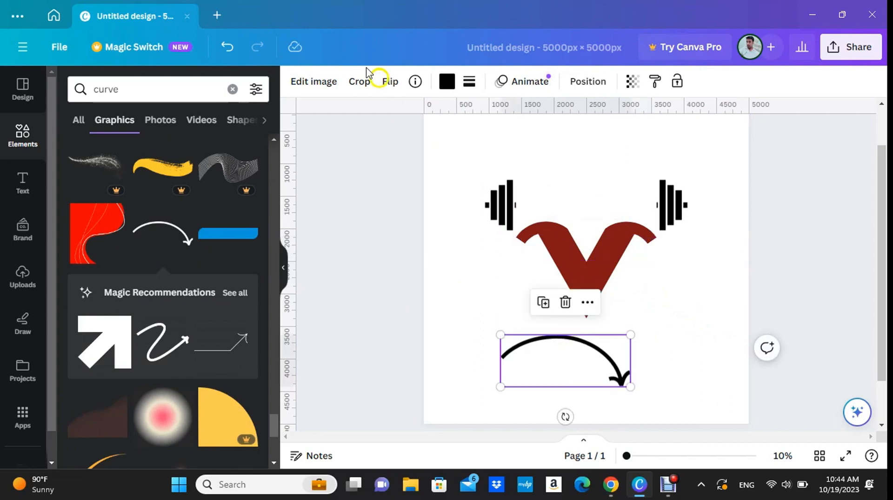
Crop the arrowhead off the curved arrow and move the remaining arc up over the top of the V.
left_click(361, 83)
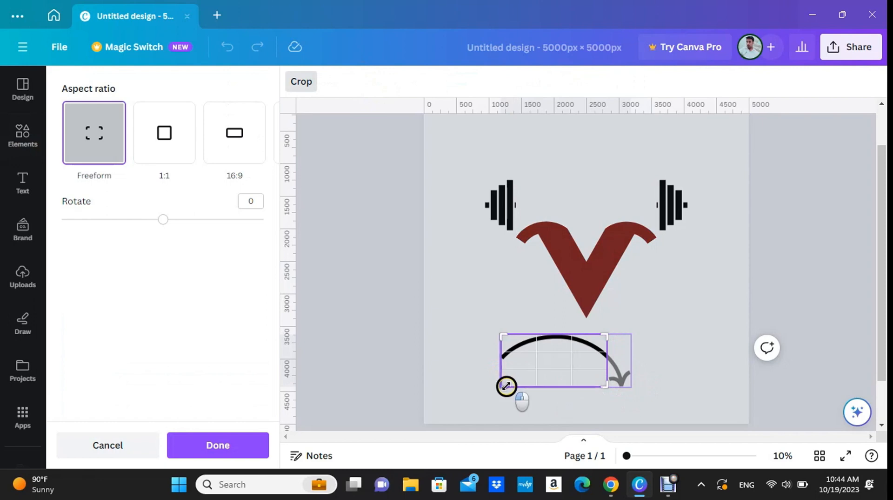
left_click(303, 82)
left_click_drag(563, 338, 584, 194)
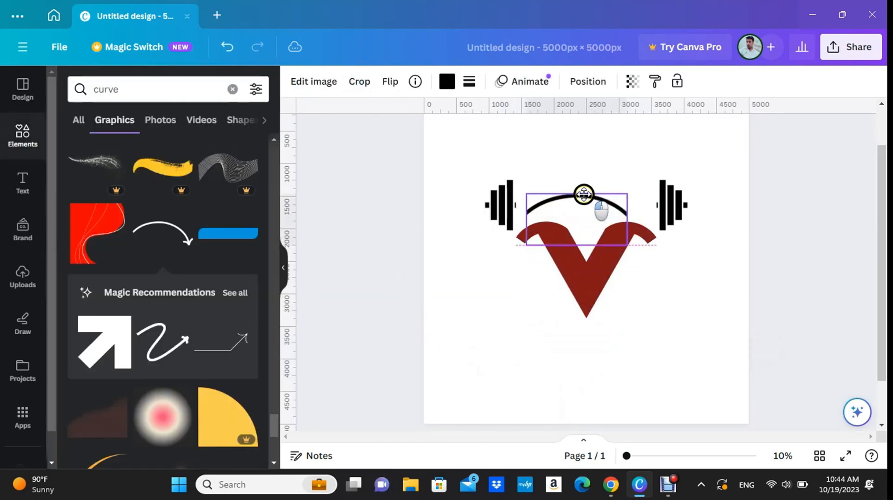
Enlarge the arc until it is wider than the V, centre it, and move both sets of weight plates higher.
left_click_drag(626, 245, 672, 268)
left_click_drag(525, 269, 509, 278)
left_click_drag(497, 199, 479, 165)
left_click_drag(670, 205, 670, 169)
left_click_drag(604, 195, 600, 197)
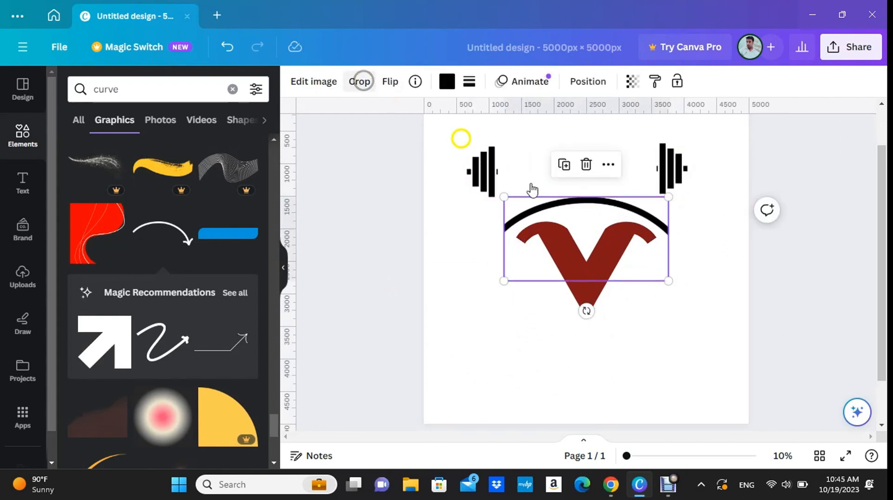
Crop both ends of the arc to the width of the V and raise the arc clear of the V's arms.
left_click(363, 81)
left_click_drag(669, 281, 657, 282)
left_click_drag(504, 281, 517, 282)
left_click(461, 348)
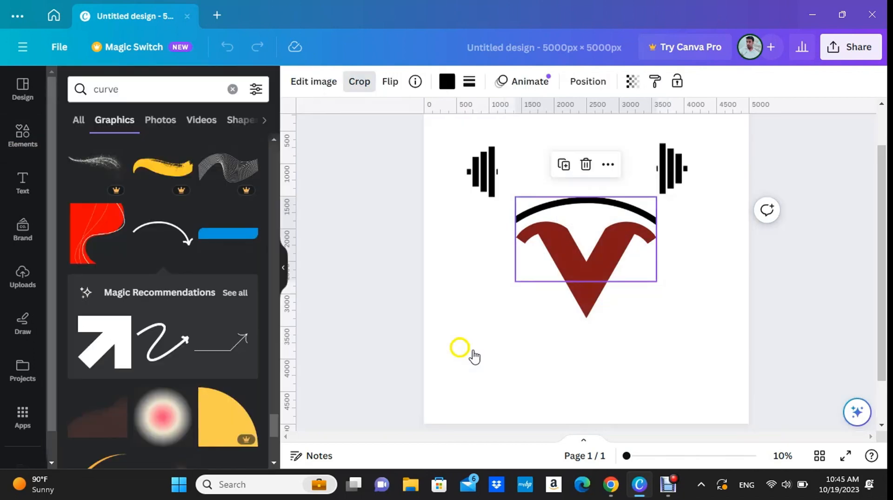
left_click_drag(587, 199, 588, 167)
Rotate the right weight plates to match the arc's slope and attach them to the arc's right end.
left_click_drag(678, 166, 683, 185)
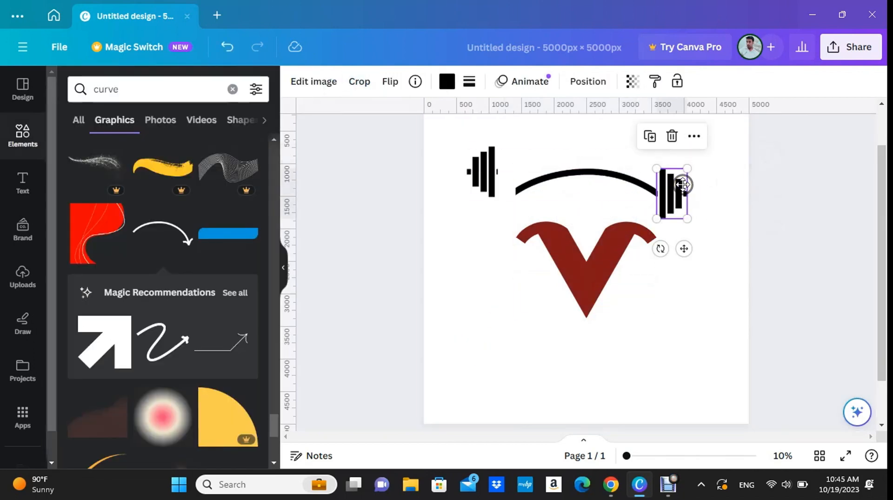
scroll(685, 187, "up", 5)
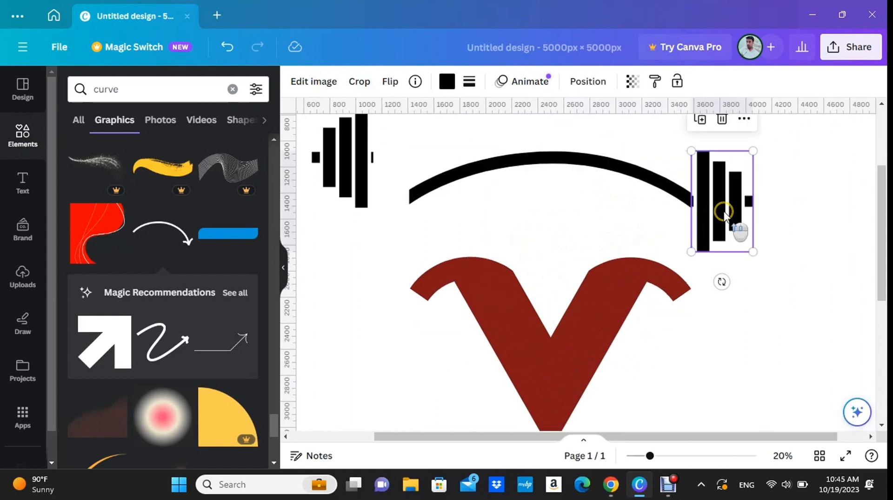
left_click_drag(800, 200, 786, 254)
left_click_drag(723, 203, 703, 208)
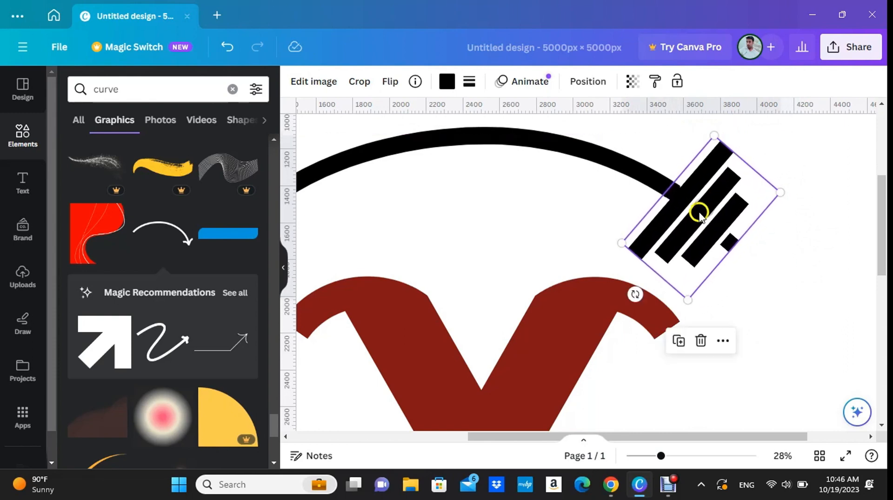
scroll(678, 195, "up", 5)
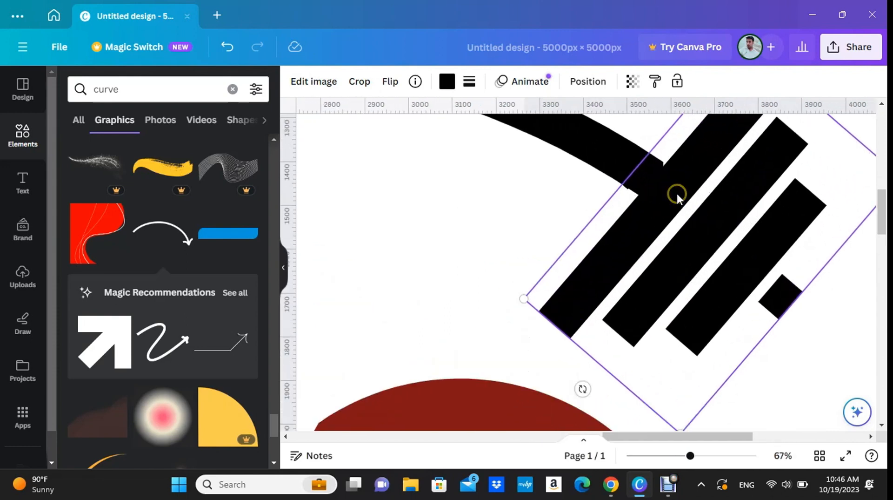
left_click_drag(672, 196, 671, 187)
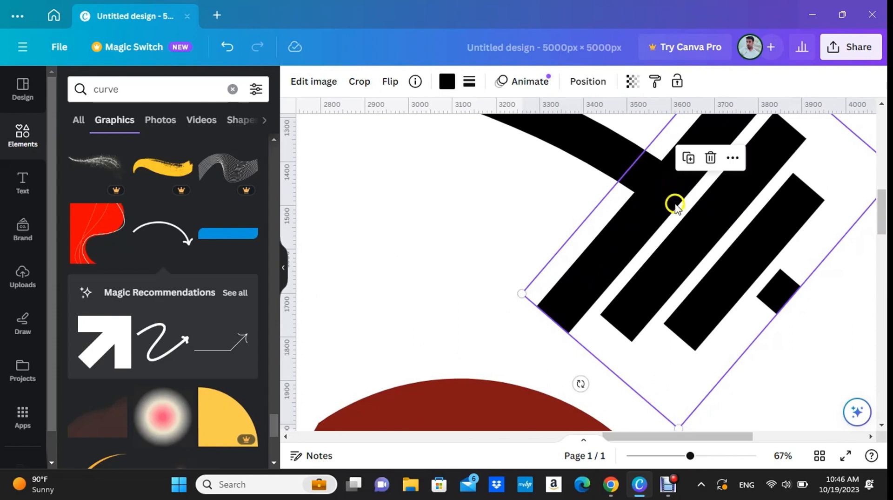
scroll(679, 210, "down", 6)
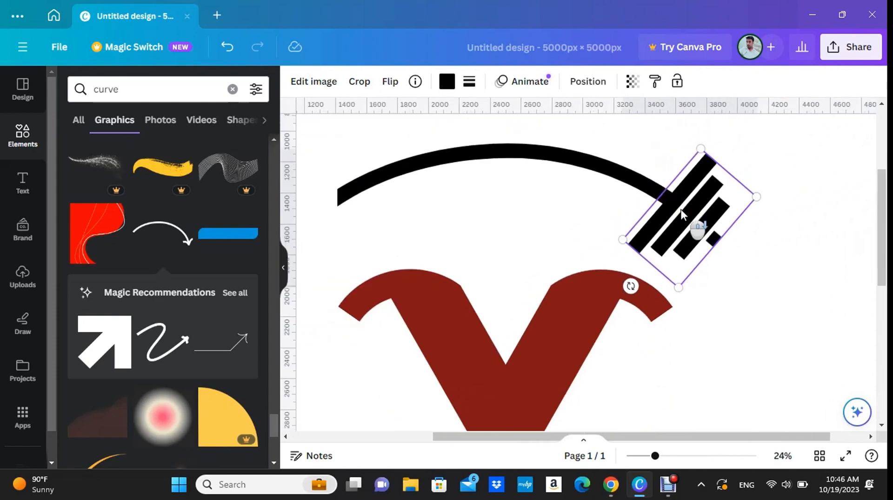
Rotate the left weight plates to mirror the right ones and attach them to the arc's left end.
left_click(393, 167)
left_click_drag(394, 167, 424, 199)
left_click_drag(423, 258, 482, 183)
left_click_drag(450, 219, 461, 226)
left_click(360, 354)
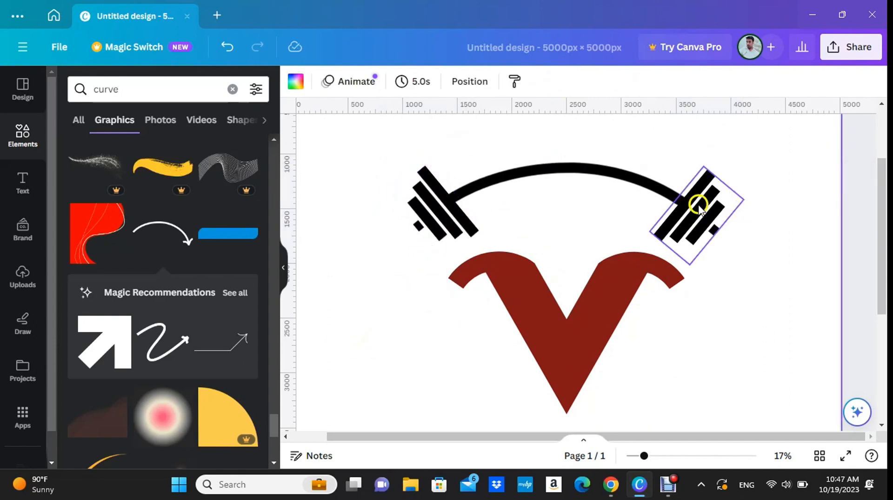
scroll(688, 208, "up", 4)
left_click_drag(608, 437, 462, 431)
left_click_drag(436, 200, 437, 201)
left_click(373, 291)
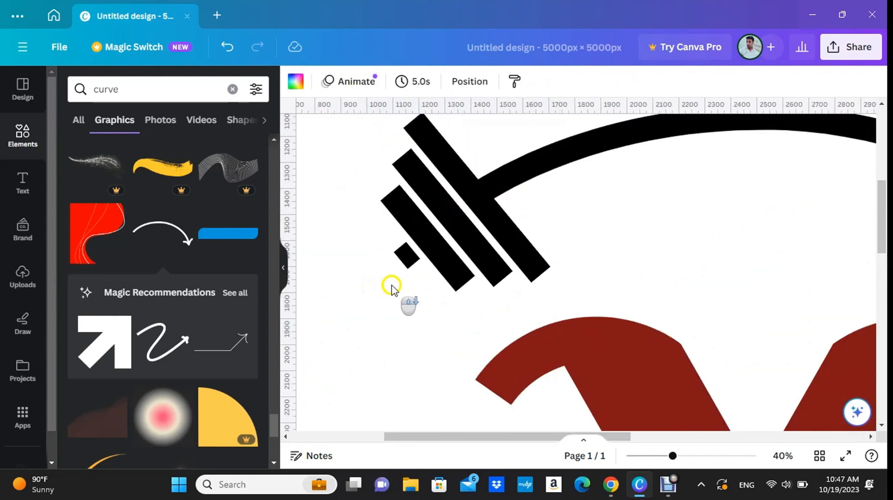
Select the arc and both sets of weight plates without the V and group them into one curved barbell.
scroll(392, 287, "down", 4)
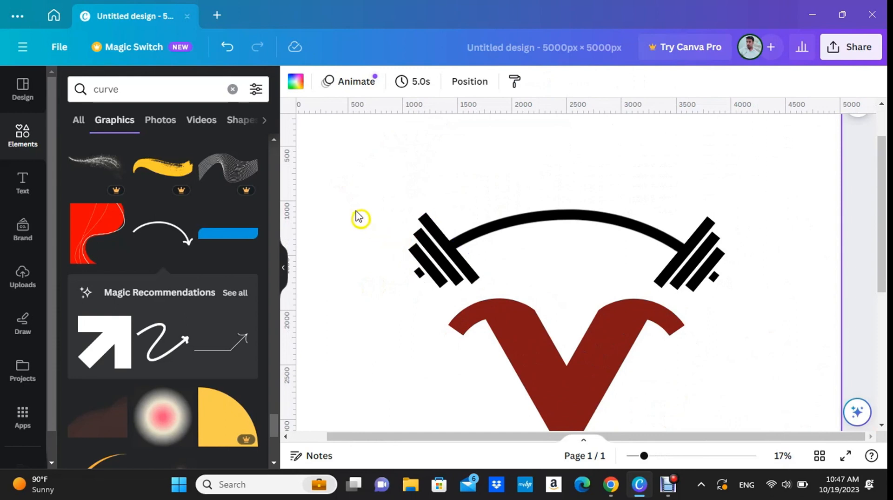
left_click_drag(375, 189, 737, 227)
left_click_drag(812, 264, 811, 263)
left_click(719, 246)
left_click(642, 228, "shift")
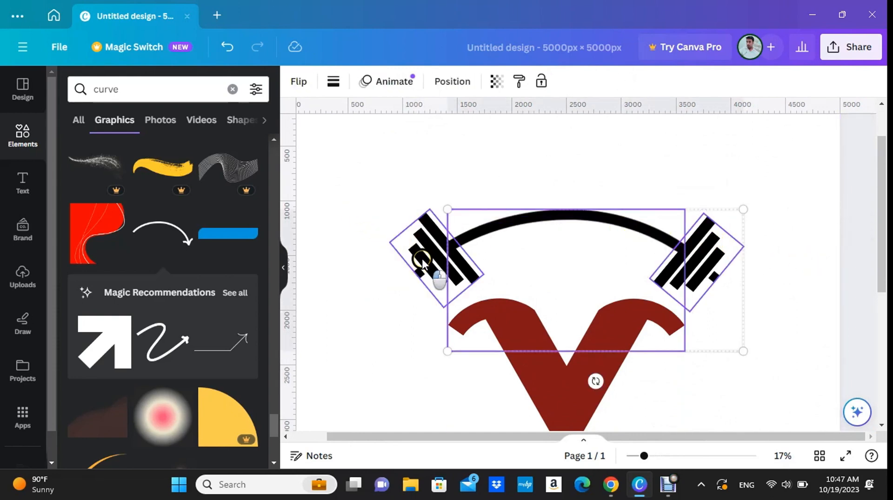
left_click(529, 176)
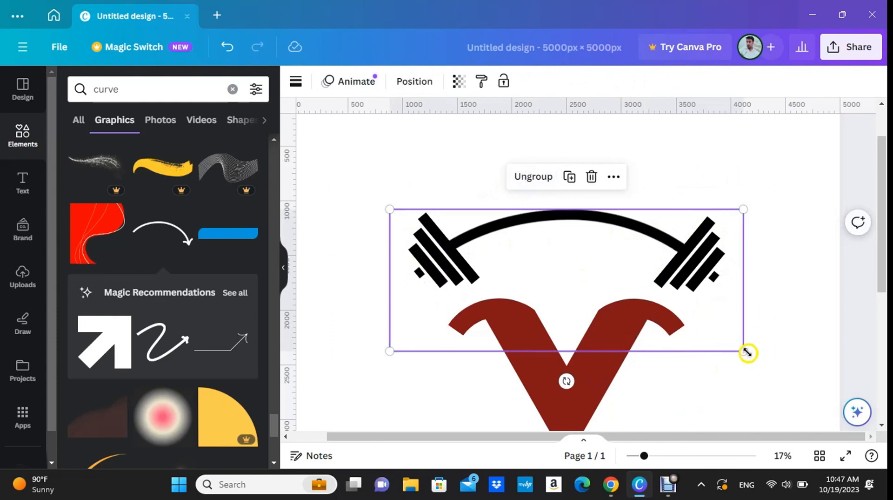
Enlarge the grouped barbell and lower it so its bar arches just above the V with plates on both sides.
left_click_drag(746, 351, 819, 397)
left_click_drag(586, 189, 584, 273)
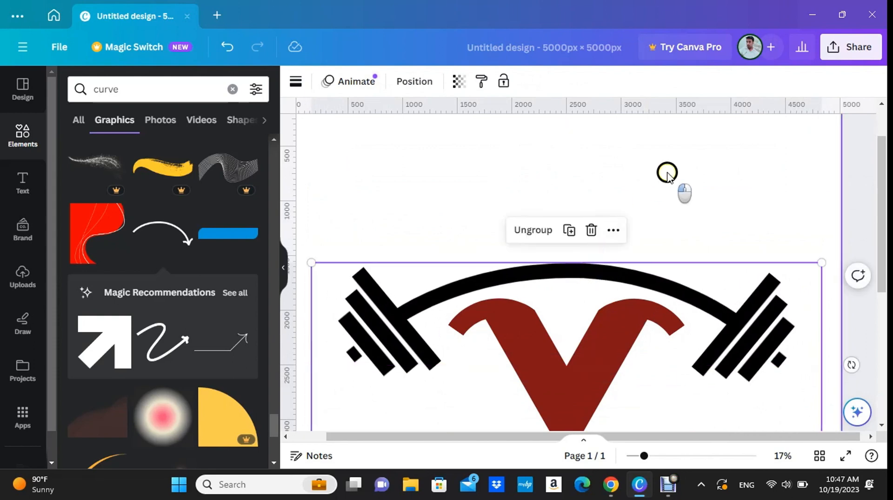
left_click(668, 175)
scroll(669, 177, "down", 2)
scroll(668, 177, "down", 1)
scroll(658, 265, "down", 2)
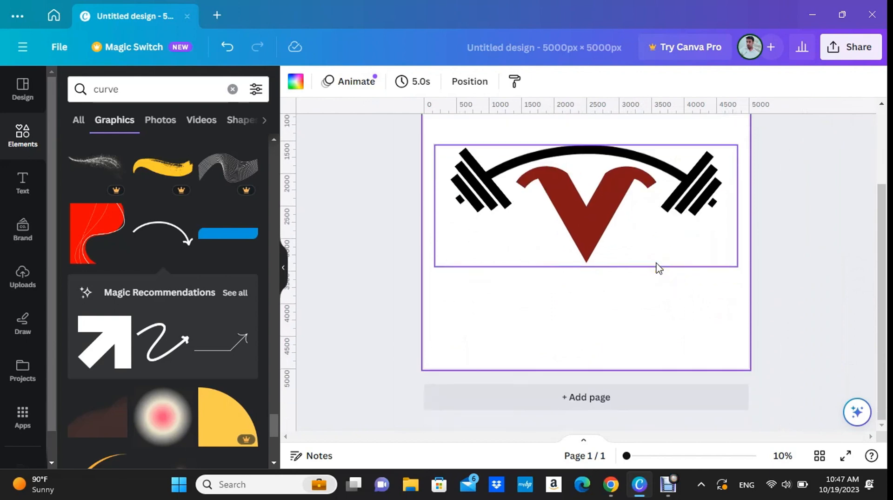
Recolour the left plates, right plates and curved bar with the V's dark red from the document colours.
scroll(442, 214, "up", 2)
left_click(480, 259)
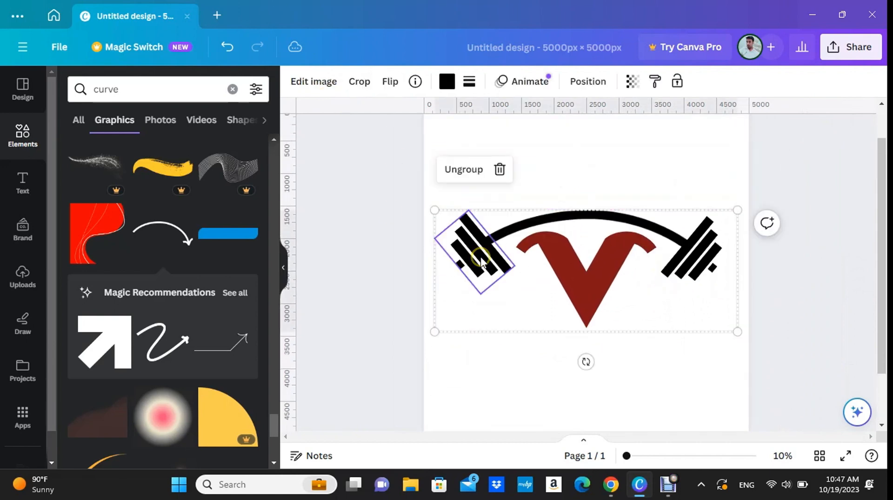
left_click(446, 88)
left_click(141, 160)
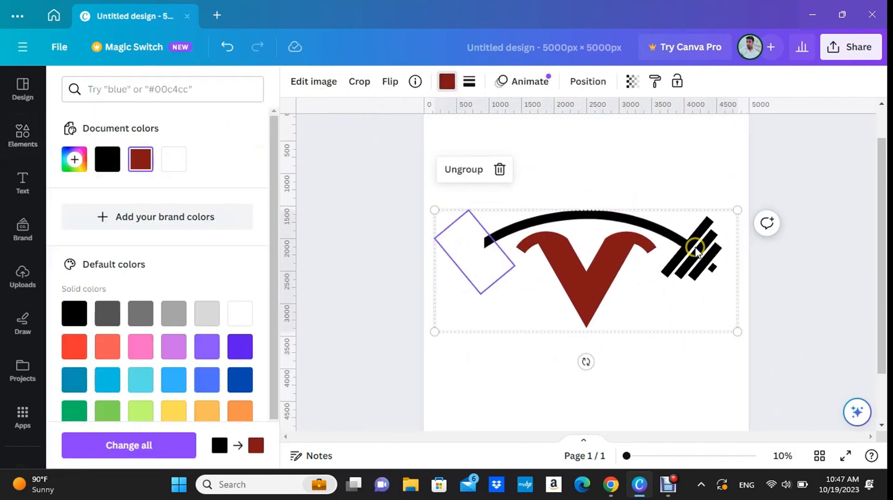
left_click(697, 249)
left_click(138, 154)
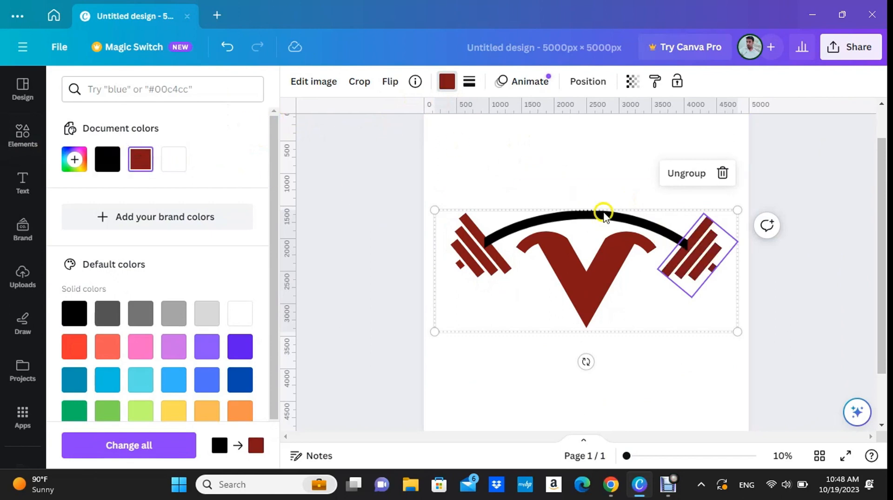
left_click(601, 214)
left_click(141, 159)
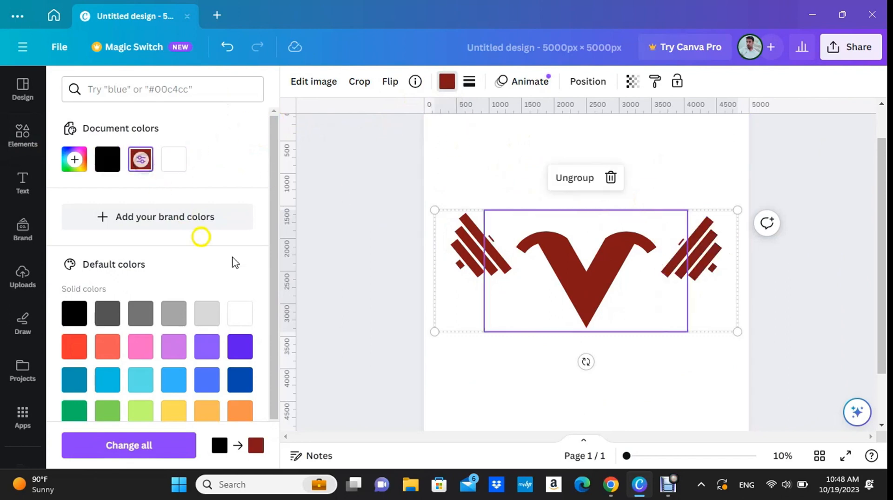
left_click(331, 284)
left_click(369, 280)
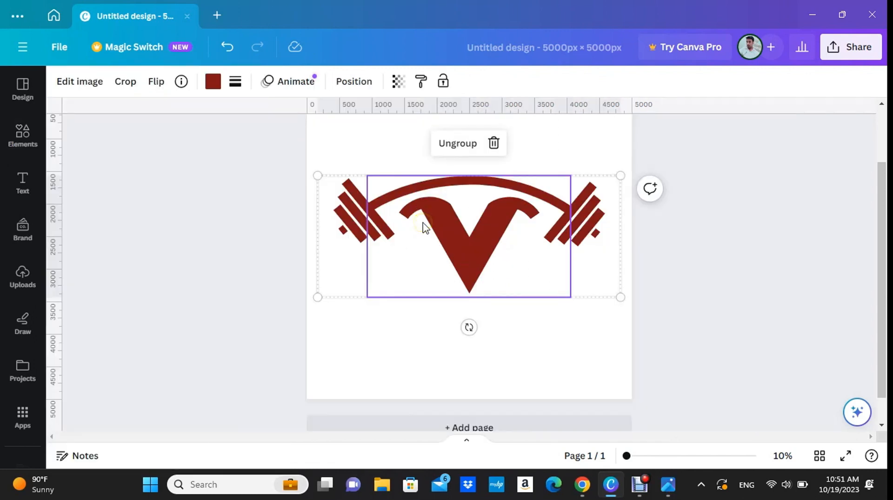
Shrink the curved barbell slightly and recentre it over the V.
left_click(602, 256)
left_click(624, 295)
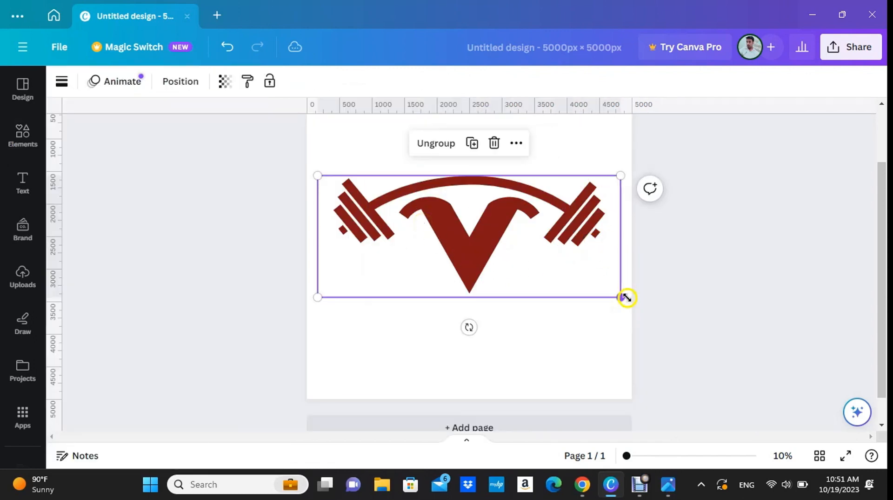
left_click_drag(627, 297, 620, 295)
left_click_drag(472, 188, 471, 183)
Group the V with the curved barbell and move the whole logo slightly higher on the page.
left_click_drag(617, 373, 394, 161)
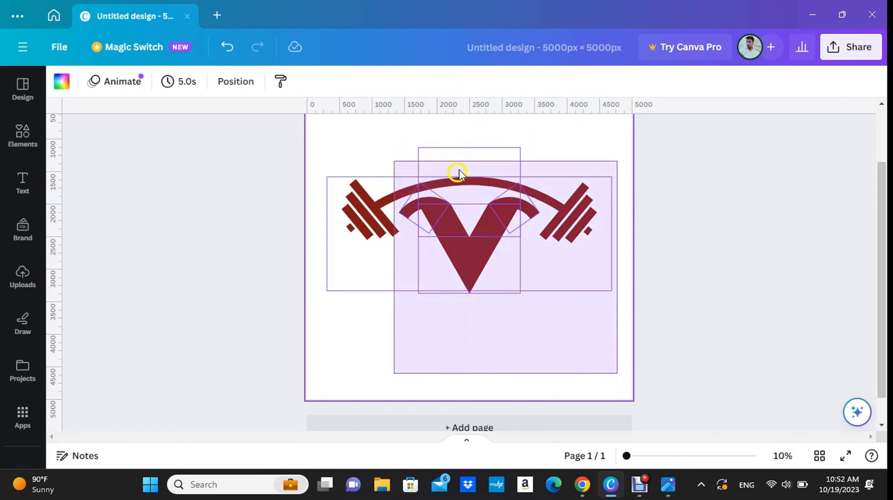
left_click(436, 326)
left_click_drag(469, 250, 471, 234)
Add a heading text box to the page and move it just below the tip of the V.
left_click(231, 224)
left_click(22, 183)
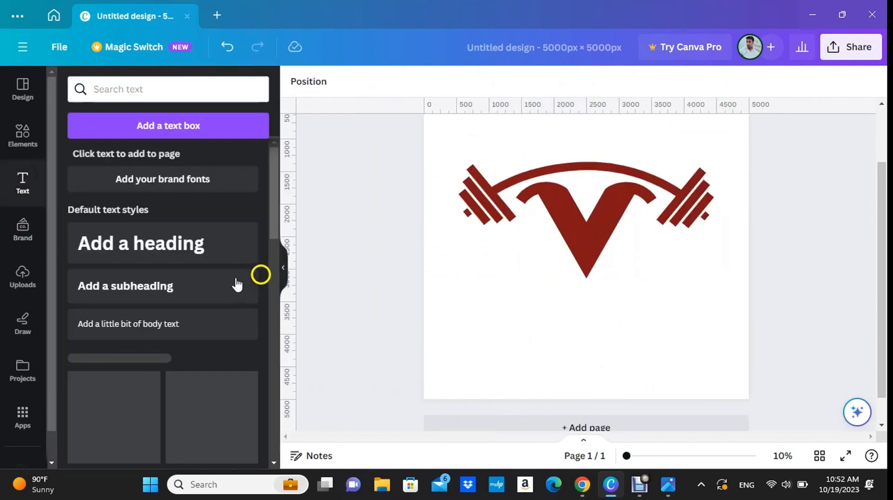
left_click(688, 366)
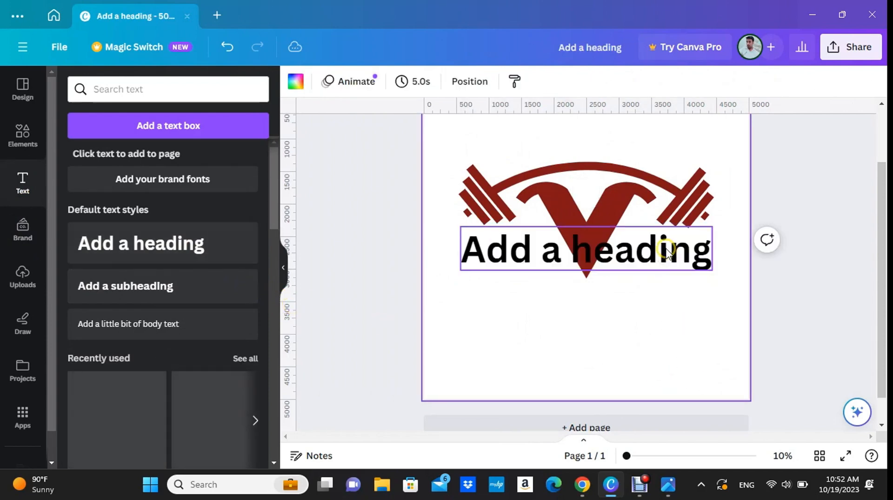
left_click(666, 251)
left_click_drag(666, 251, 683, 300)
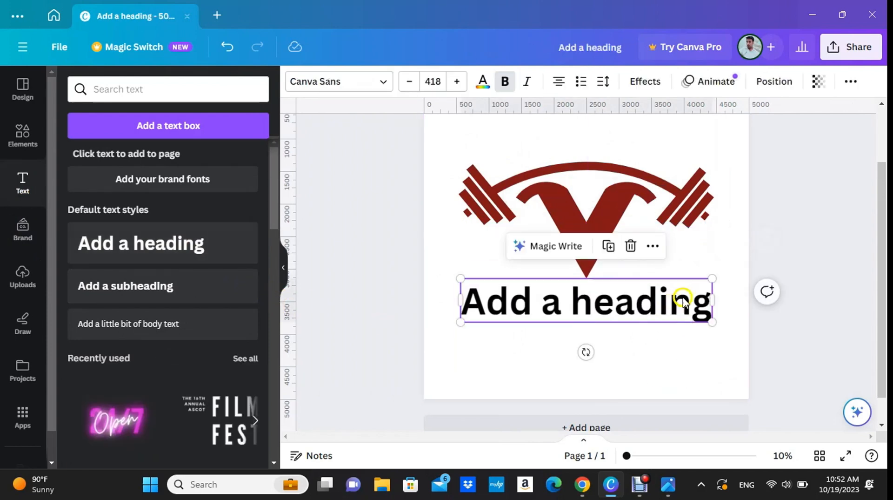
Replace the heading's placeholder text with "LOGO GESIGN".
left_click(684, 298)
type("LOG")
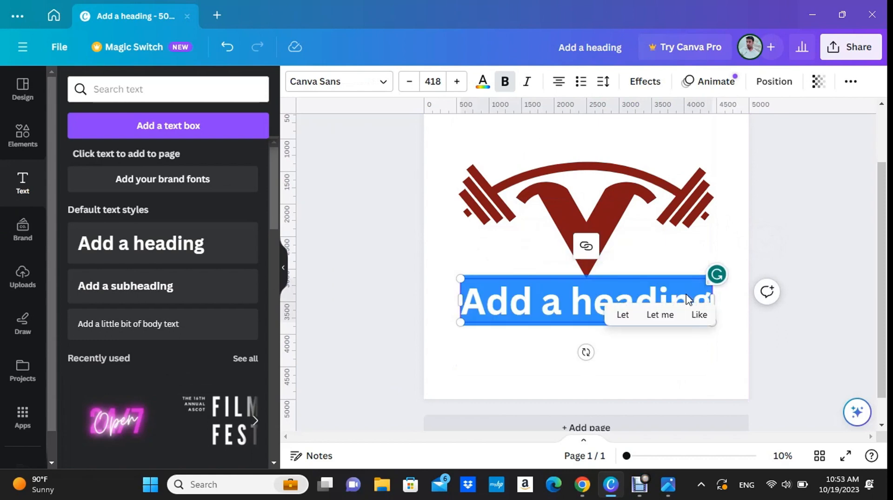
type("O")
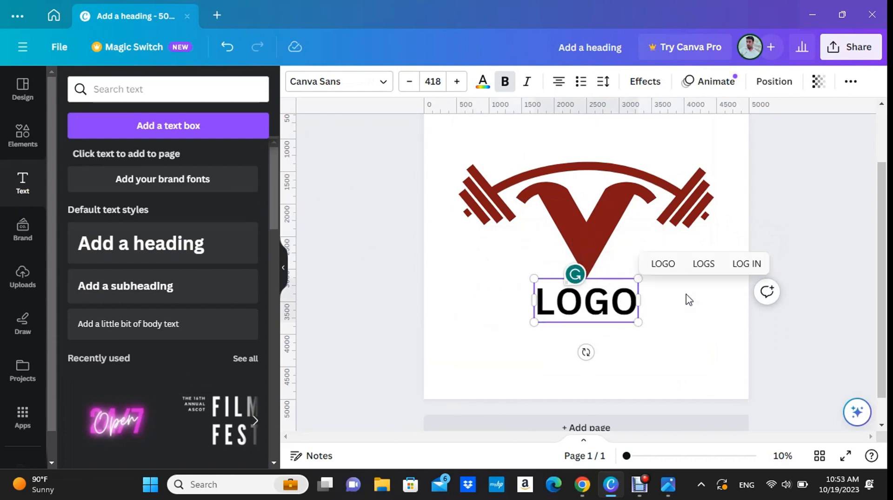
type(" GESIGN")
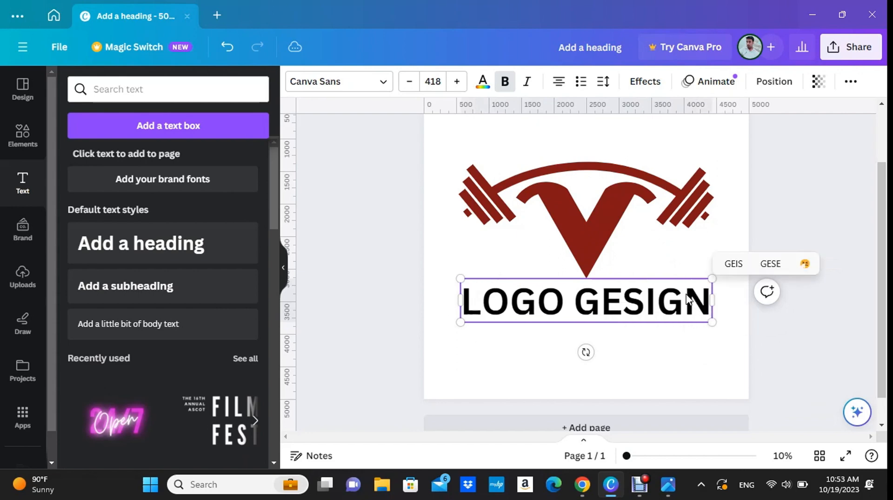
left_click(355, 175)
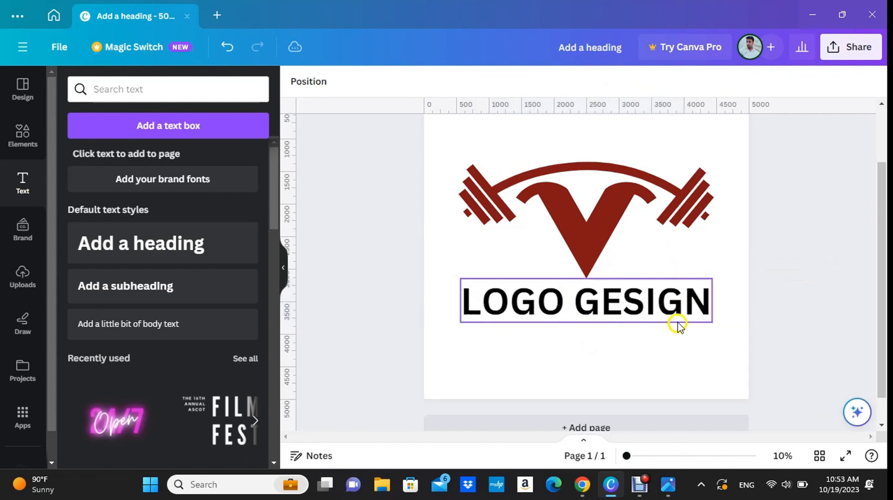
Shrink the heading to font size 275, centre it below the V and colour it the logo's dark red.
left_click(681, 314)
left_click_drag(715, 321, 628, 311)
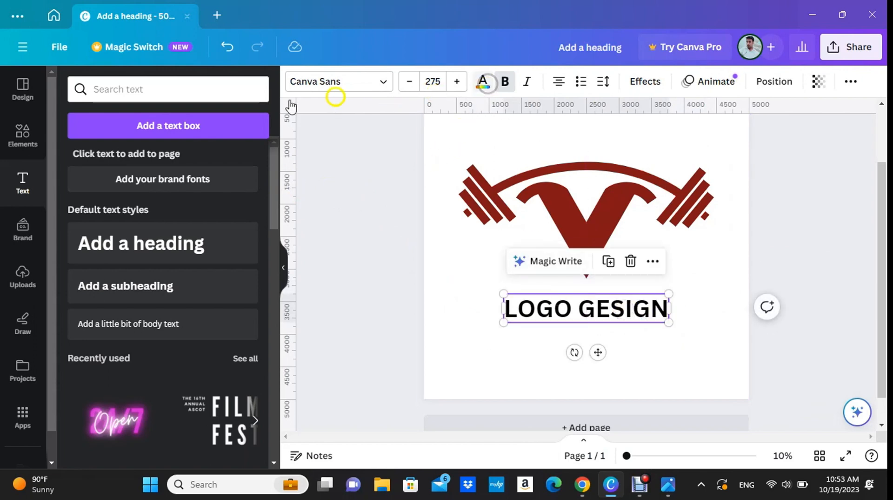
left_click(349, 238)
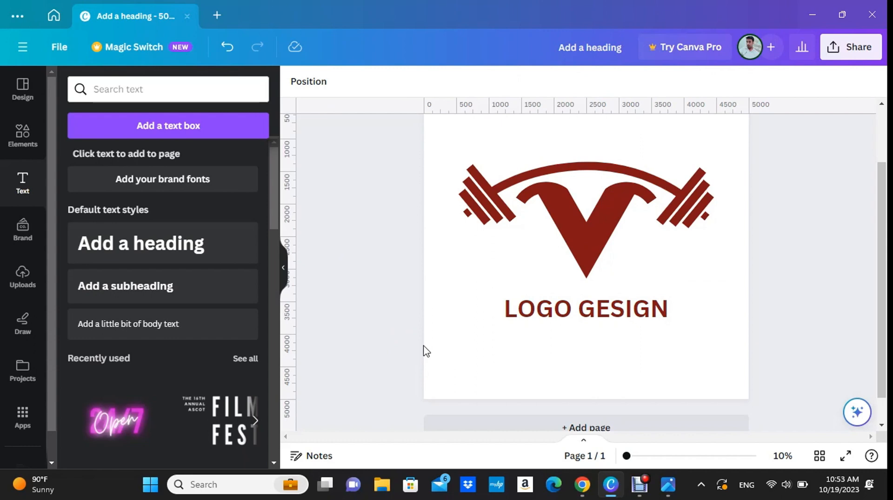
scroll(576, 308, "up", 2)
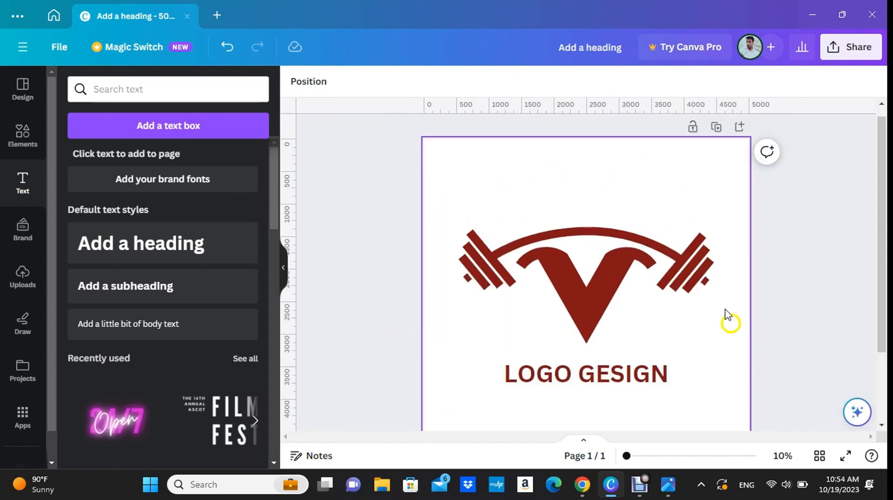
Download the finished logo design as a PNG at 5,000 × 5,000 px.
left_click(858, 49)
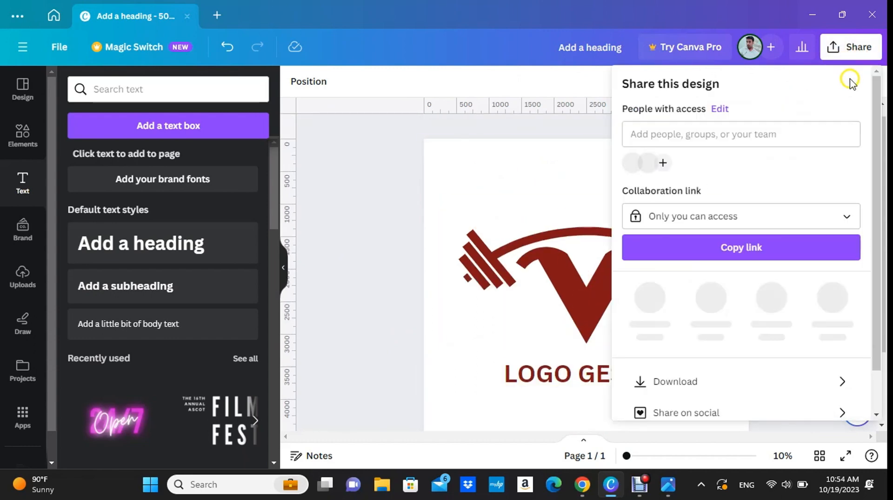
left_click(686, 382)
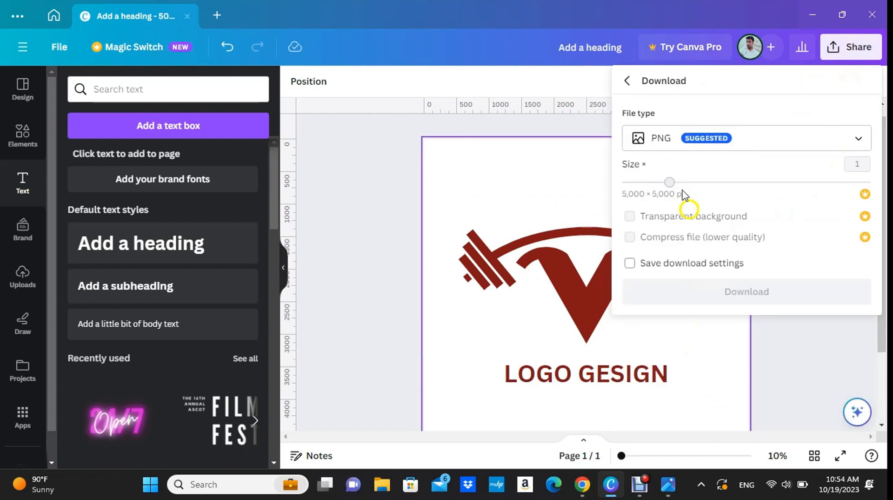
left_click(676, 138)
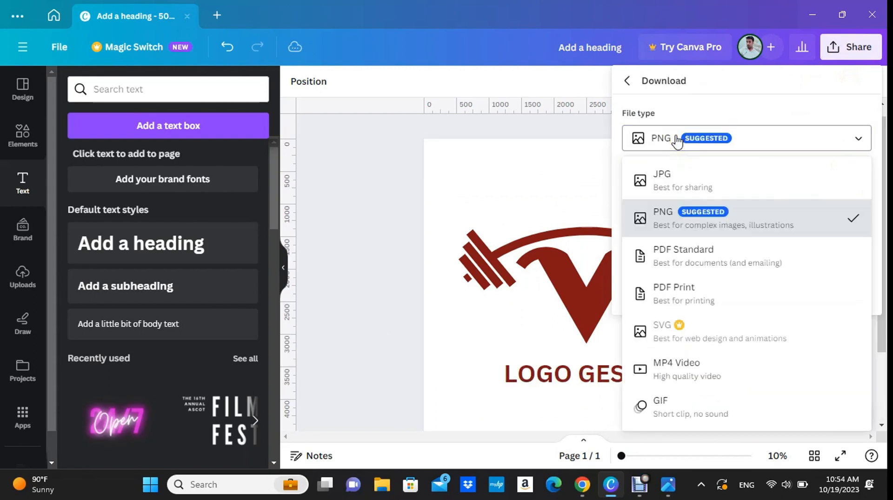
left_click(676, 215)
left_click(688, 286)
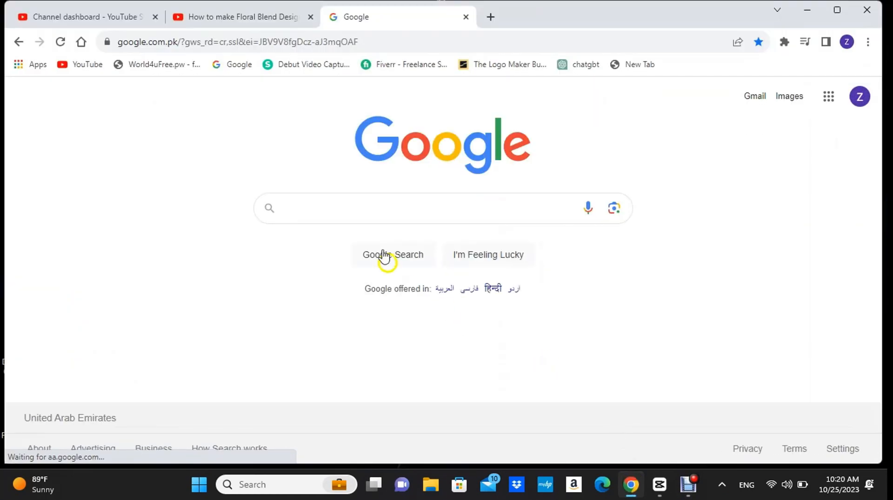
In Chrome, search Google for "remove bg" and open PhotoRoom's Background Remover from the results.
left_click(381, 214)
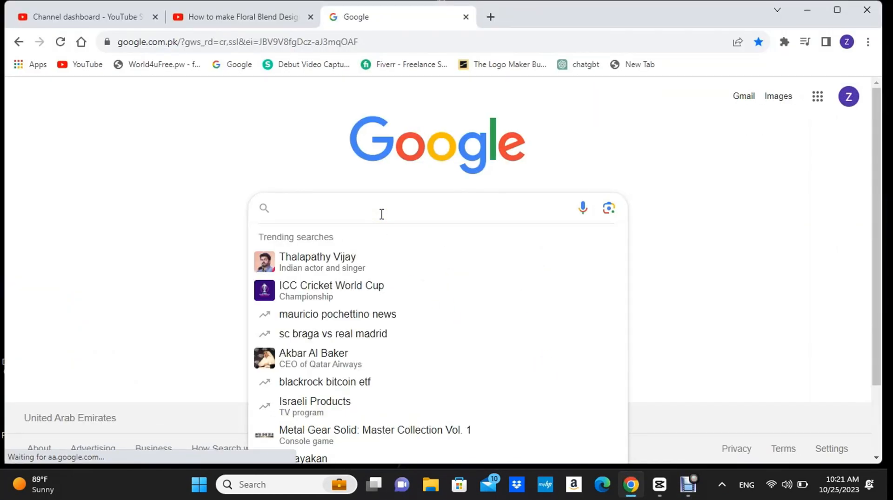
type("remove bg")
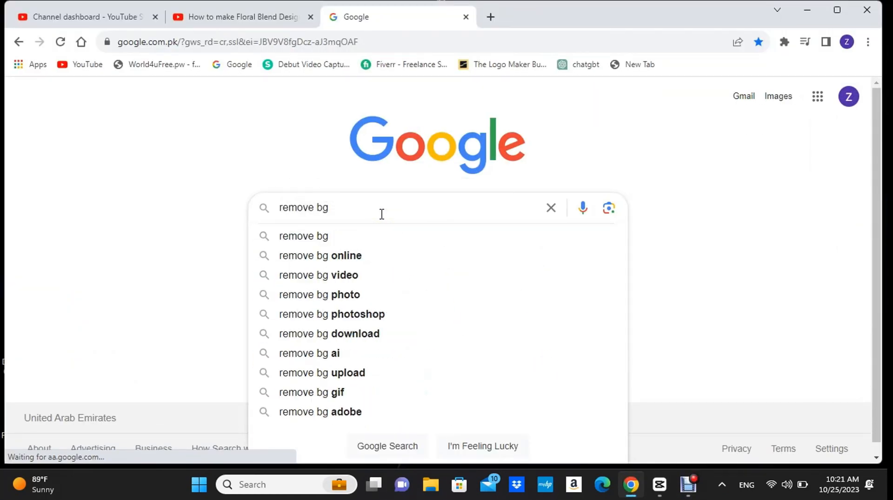
key("Return")
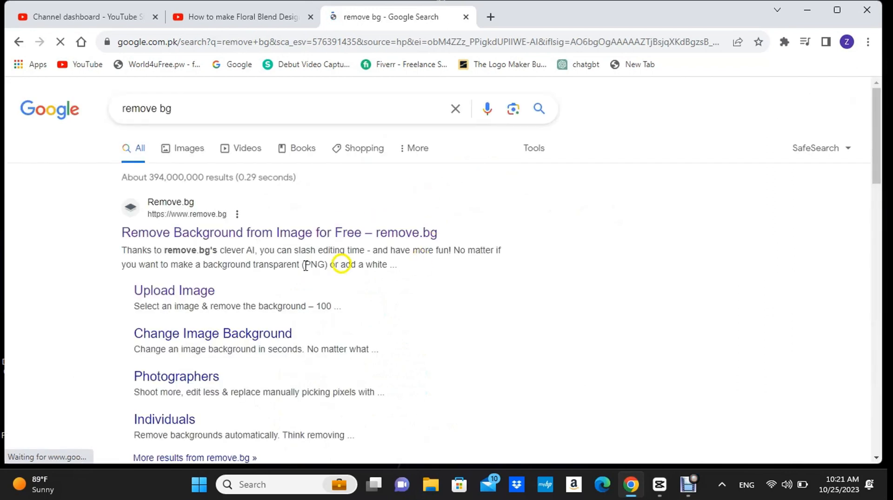
scroll(262, 282, "down", 5)
scroll(262, 282, "down", 3)
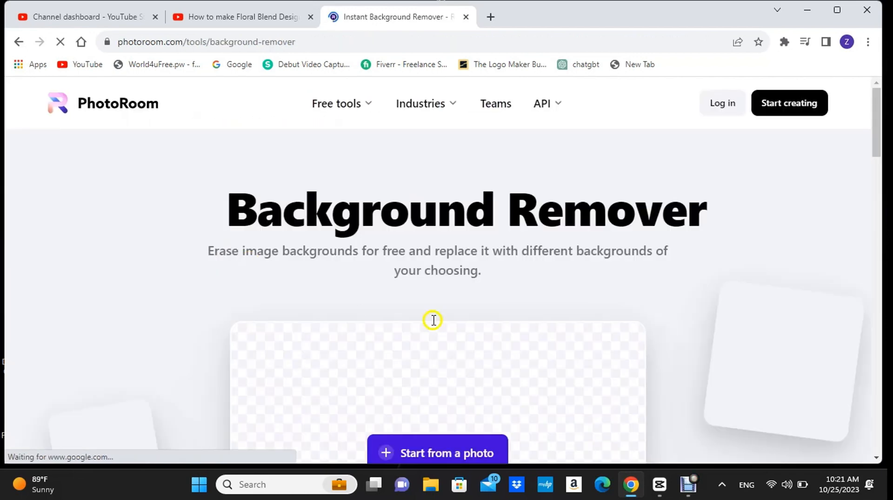
Load the GYM LOGO image from the desktop into the background remover.
scroll(432, 321, "down", 3)
left_click(440, 325)
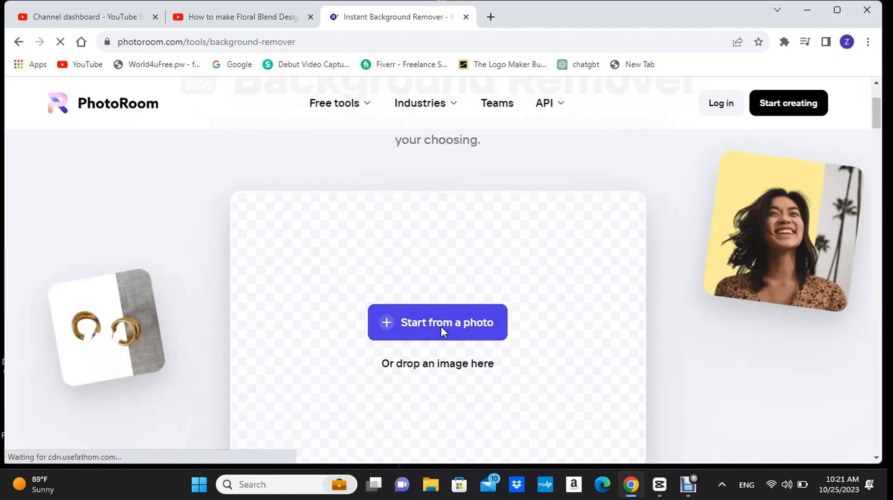
left_click(442, 323)
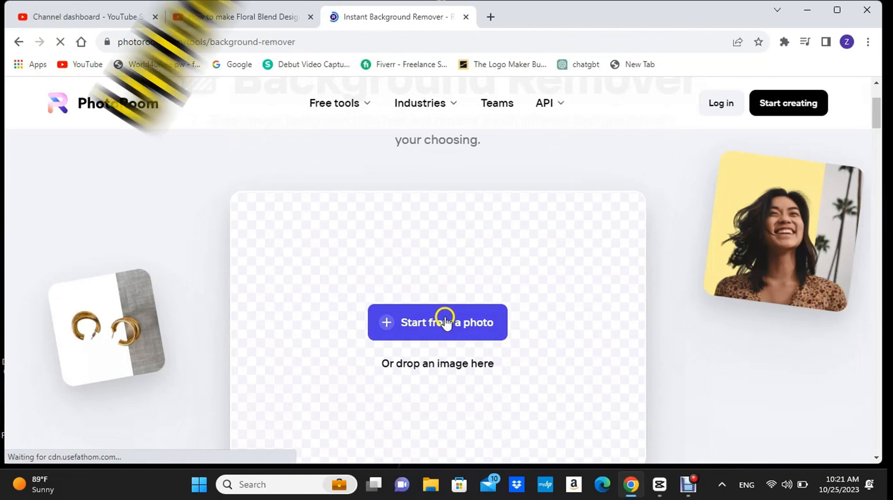
scroll(446, 321, "down", 2)
left_click(437, 251)
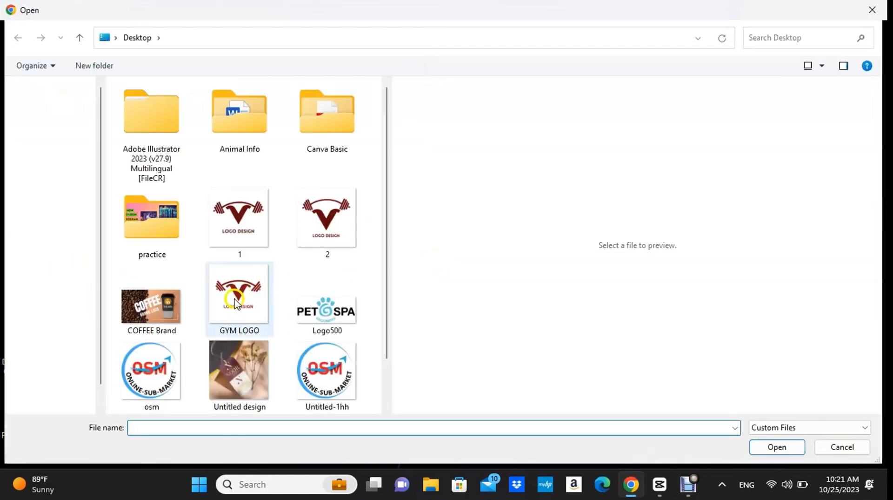
left_click(239, 298)
left_click(789, 449)
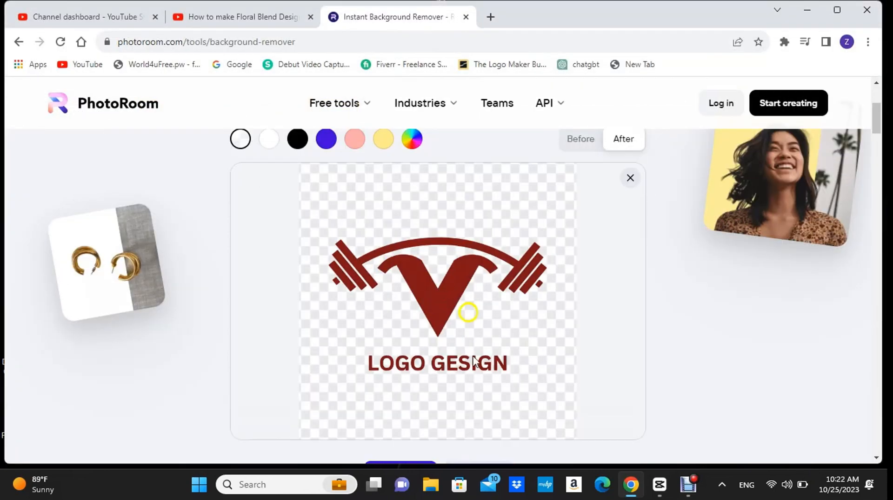
Download the background-free logo in standard resolution, 1280 × 1280 px, and check it in the browser's recent downloads.
scroll(577, 223, "down", 3)
left_click(476, 345)
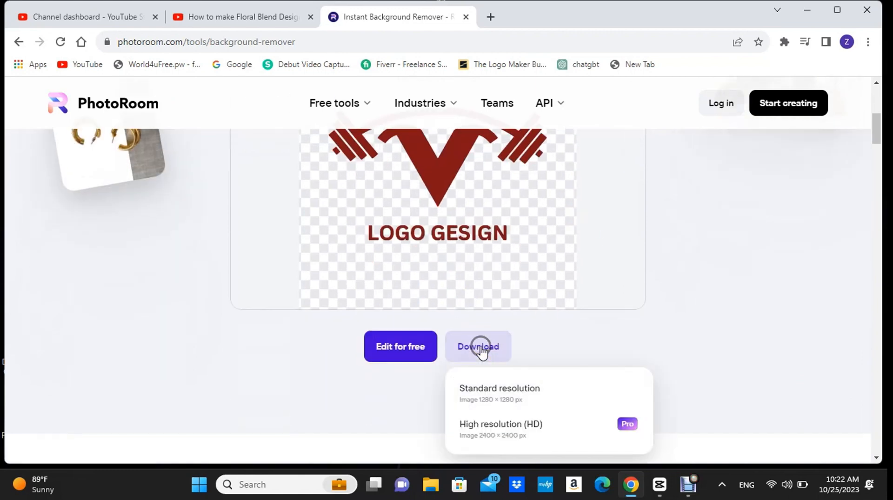
scroll(506, 275, "down", 3)
left_click(505, 272)
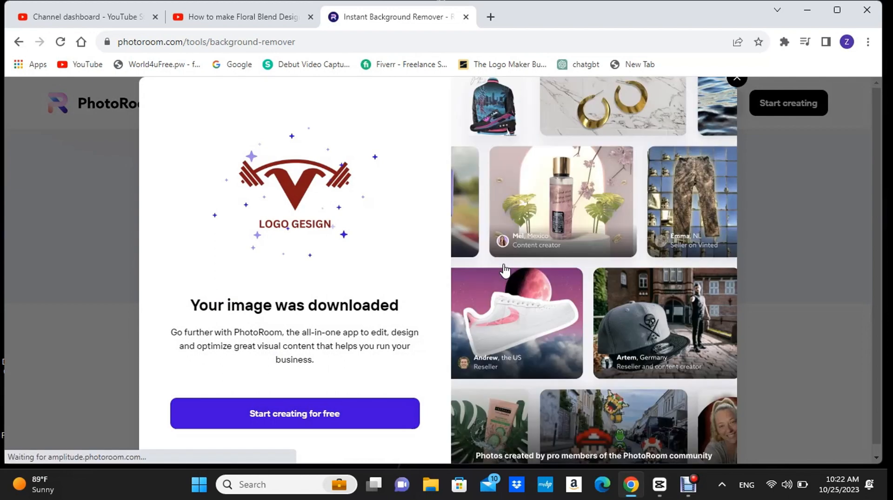
left_click(806, 42)
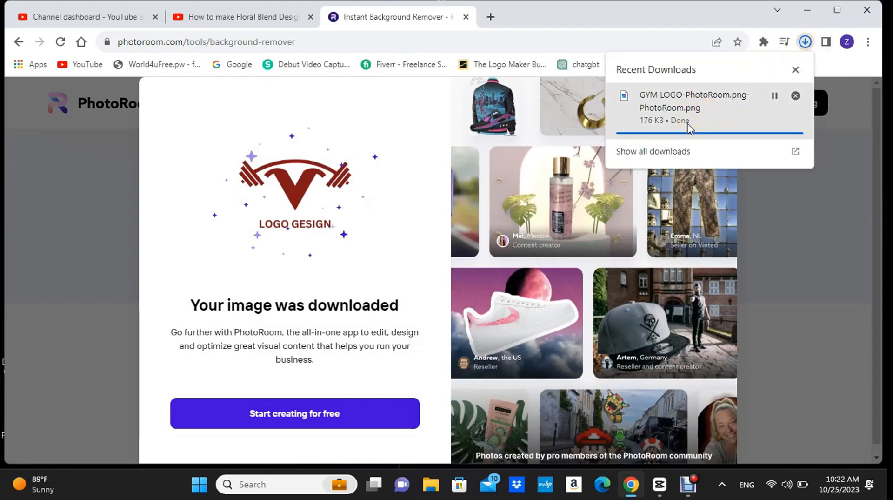
left_click(476, 13)
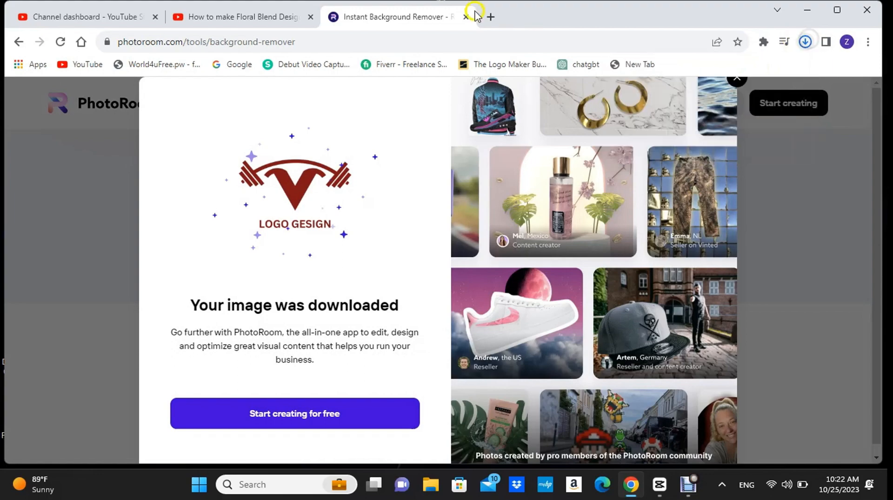
Minimise the browser and launch Photopea from the desktop.
left_click(806, 12)
left_click(215, 406)
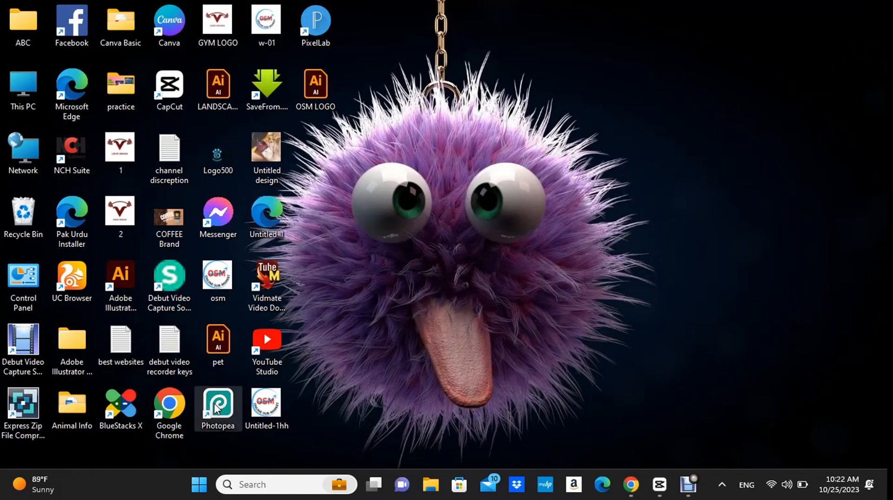
double_click(217, 405)
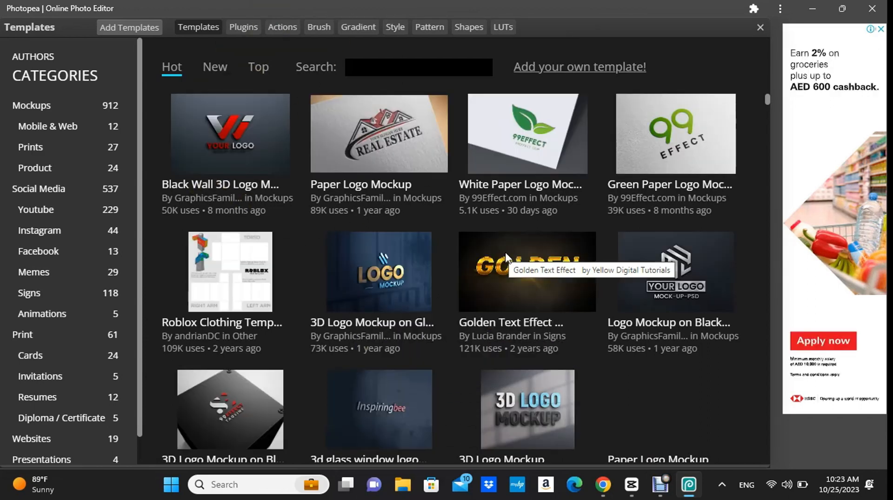
Find the Office Room Logo Mockup among Photopea's templates and open it for editing.
scroll(445, 372, "down", 3)
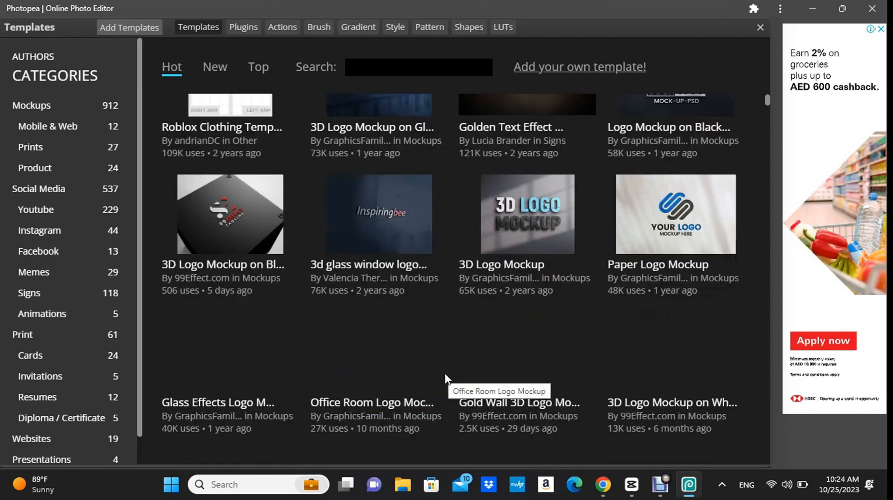
scroll(445, 371, "up", 3)
scroll(446, 372, "down", 6)
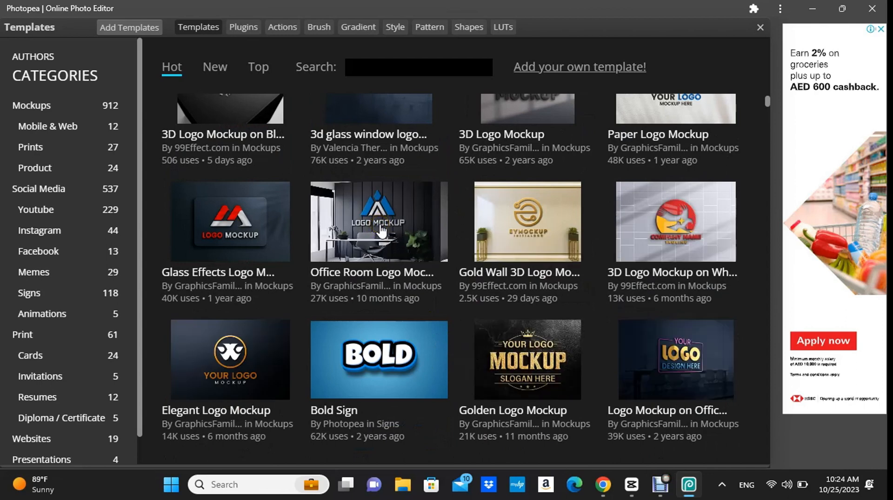
left_click(381, 230)
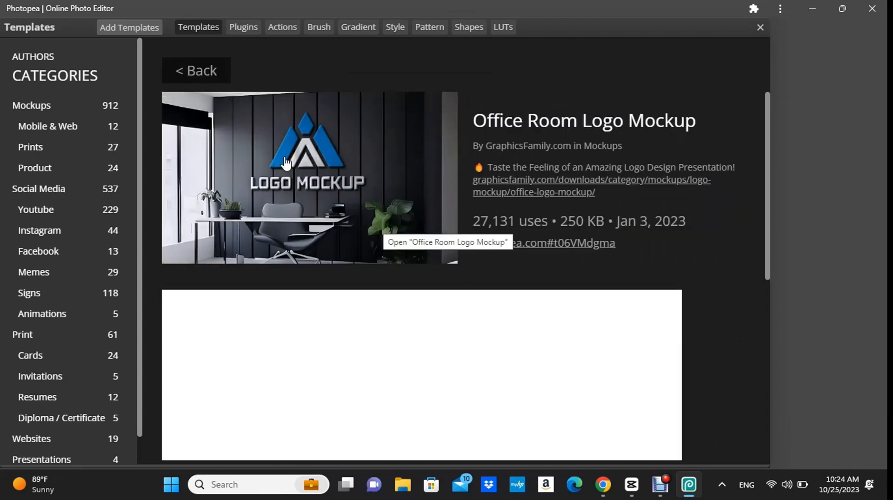
left_click(286, 162)
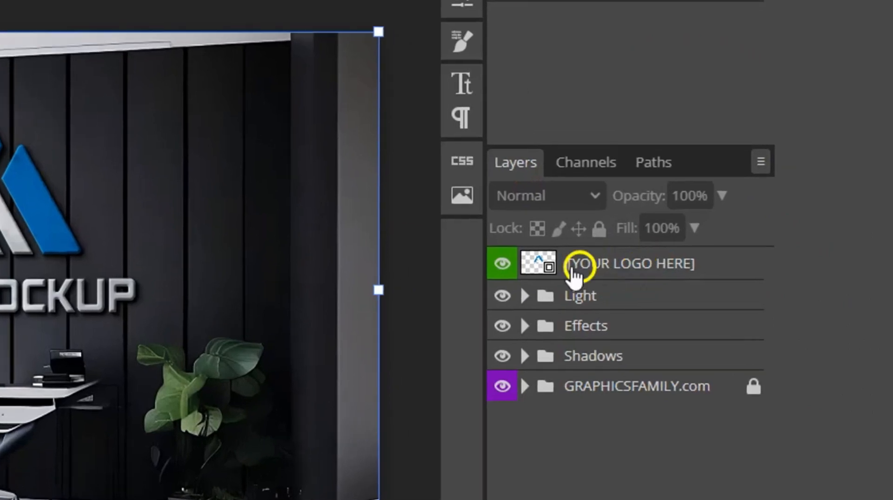
Open the contents of the mockup's [YOUR LOGO HERE] smart object for editing.
left_click(626, 259)
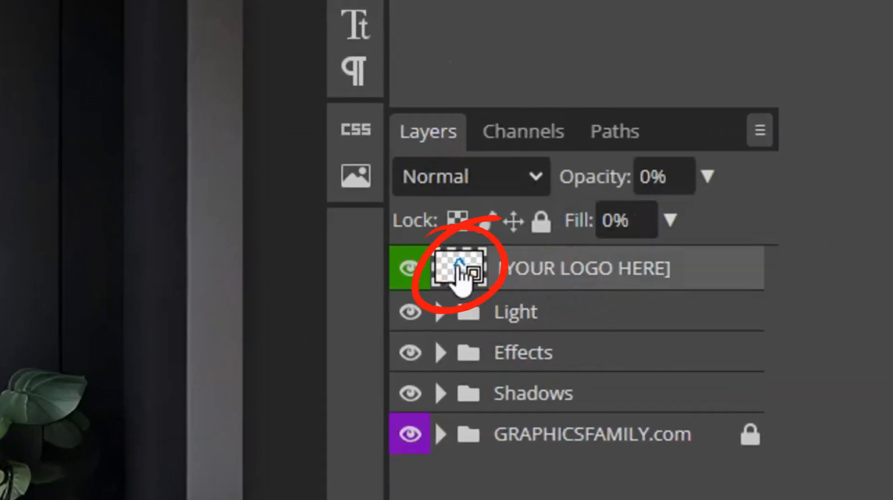
left_click(468, 266)
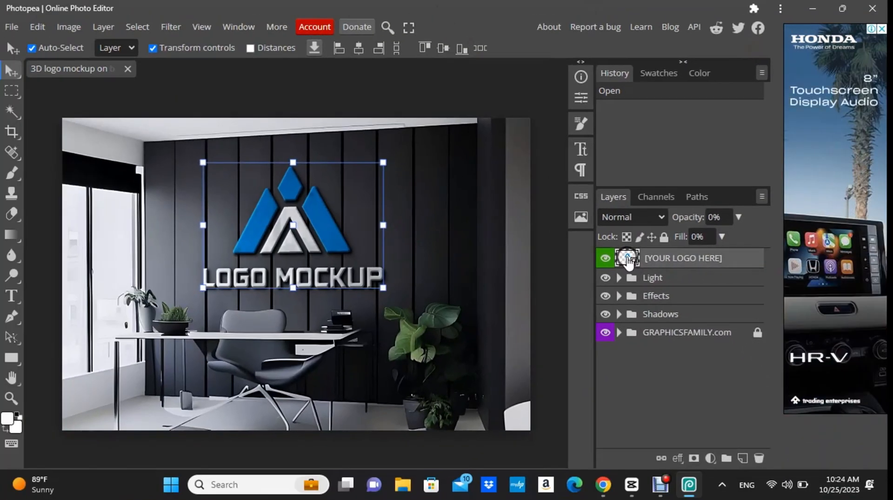
double_click(628, 259)
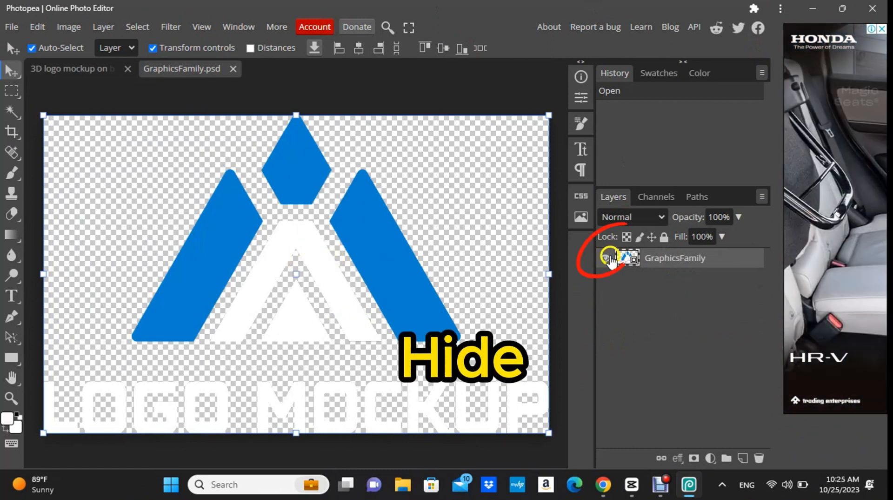
Hide the GraphicsFamily placeholder layer and place the GYM LOGO-PhotoRoom.png-PhotoRoom file from Downloads into the smart object document.
left_click(605, 257)
left_click(13, 27)
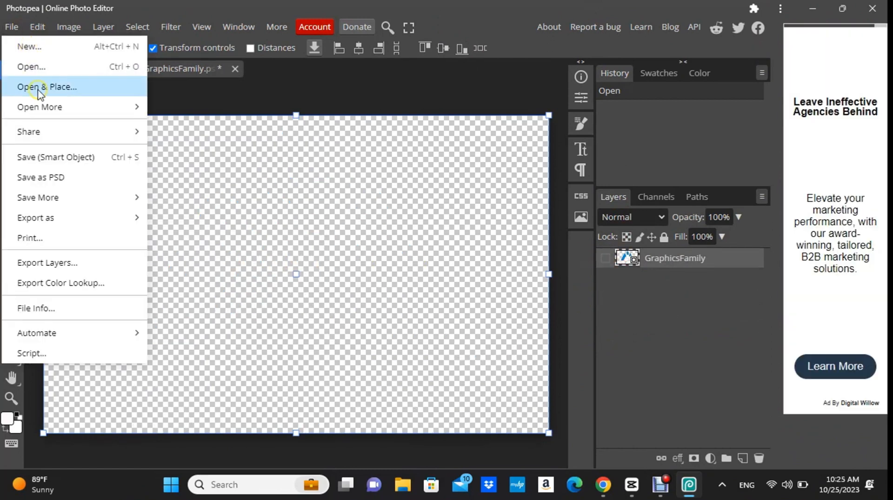
left_click(38, 87)
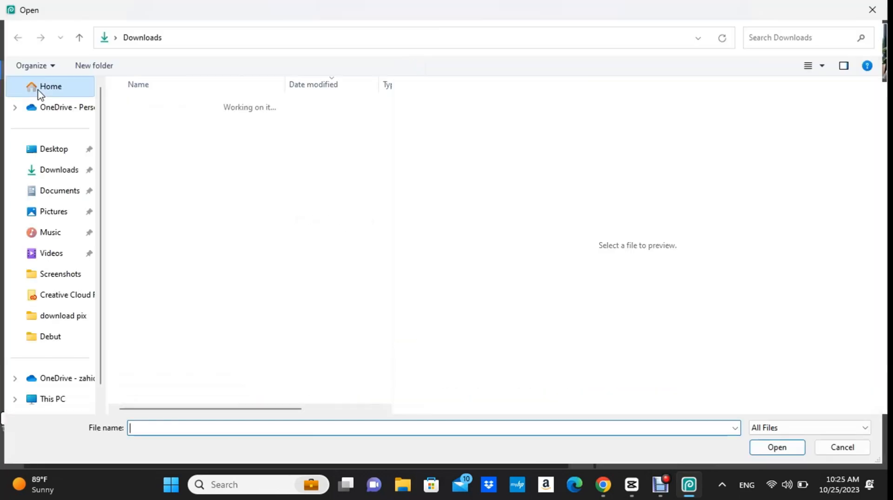
left_click(56, 172)
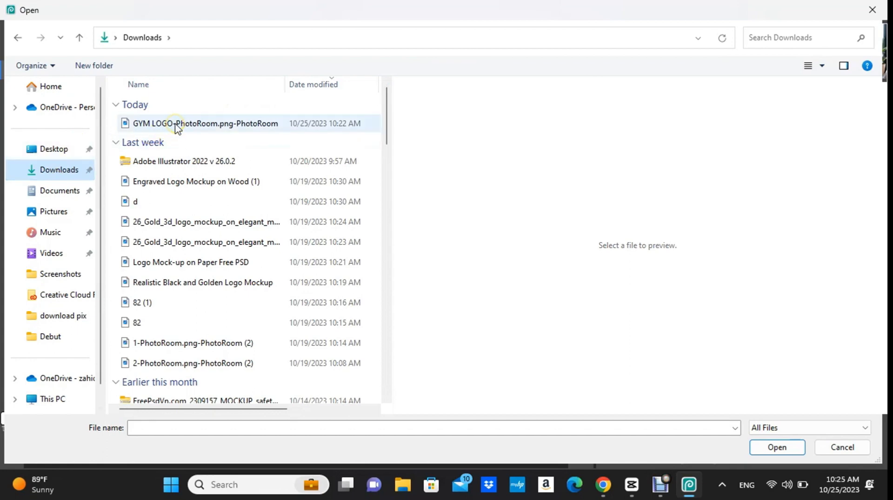
left_click(177, 127)
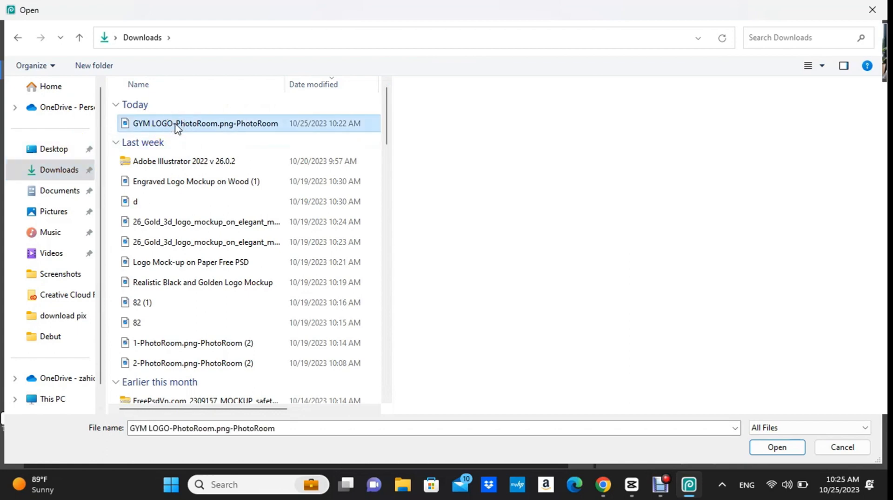
left_click(776, 446)
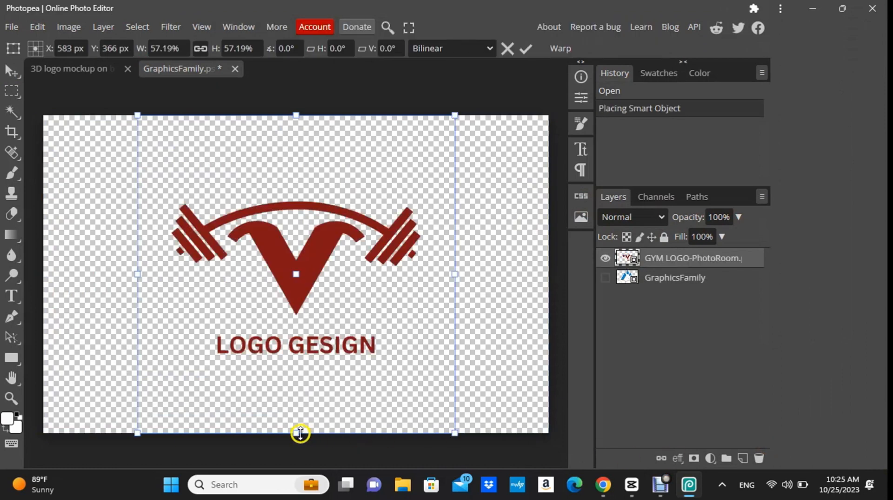
Enlarge the placed gym logo proportionally to about 82%, keeping it centred on the canvas, and save the smart object.
left_click_drag(296, 433, 309, 488)
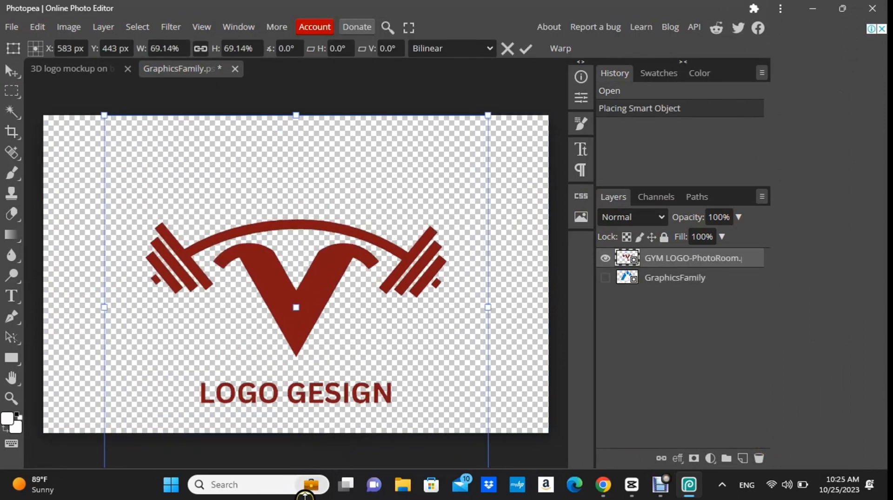
left_click_drag(298, 118, 315, 41)
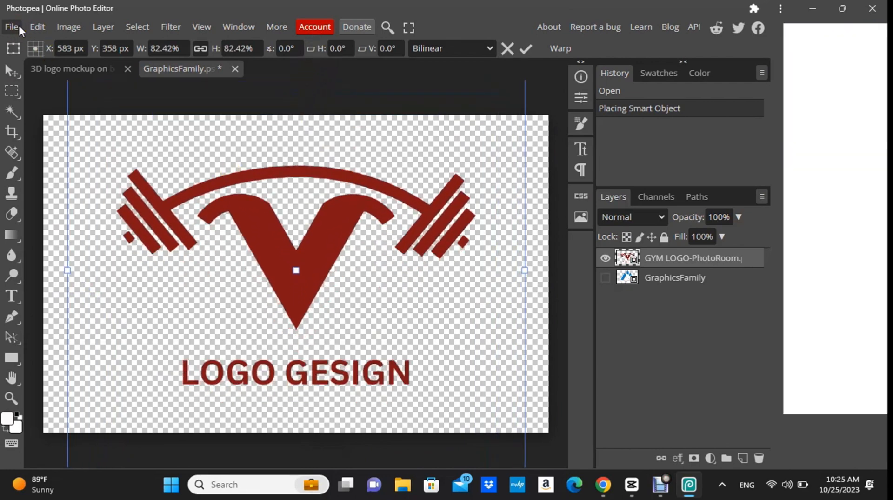
left_click(18, 26)
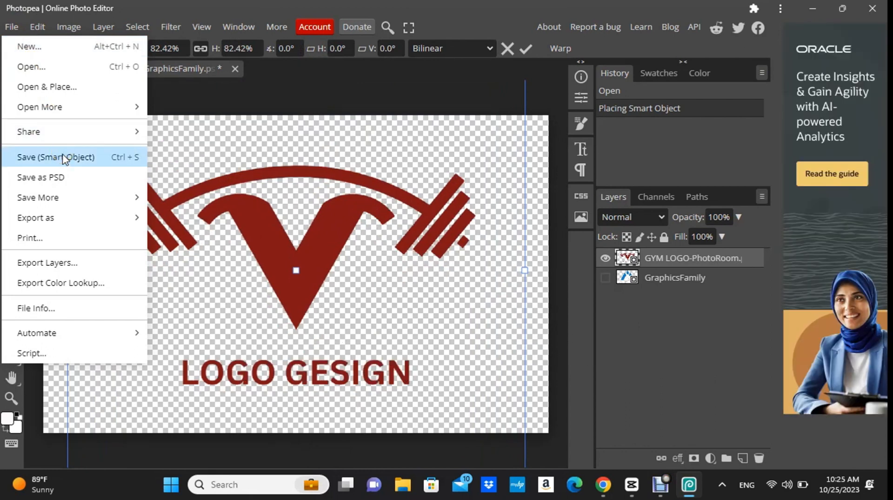
left_click(64, 158)
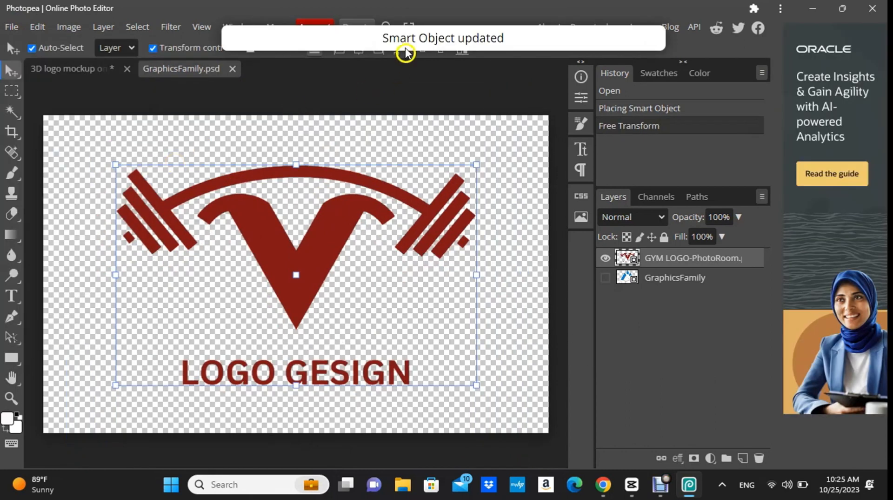
Return to the 3D logo mockup document and examine the logo on the office wall both up close and in full view.
left_click(84, 71)
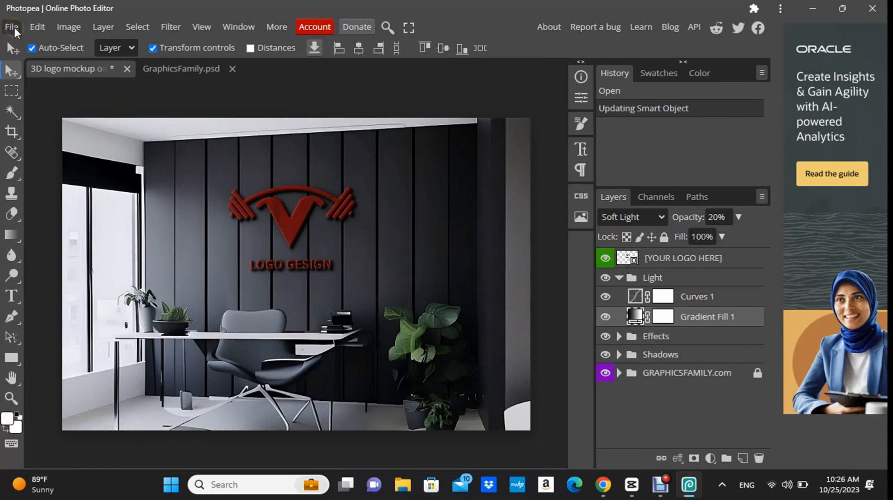
scroll(313, 257, "up", 2)
scroll(314, 257, "down", 2)
scroll(315, 262, "up", 1)
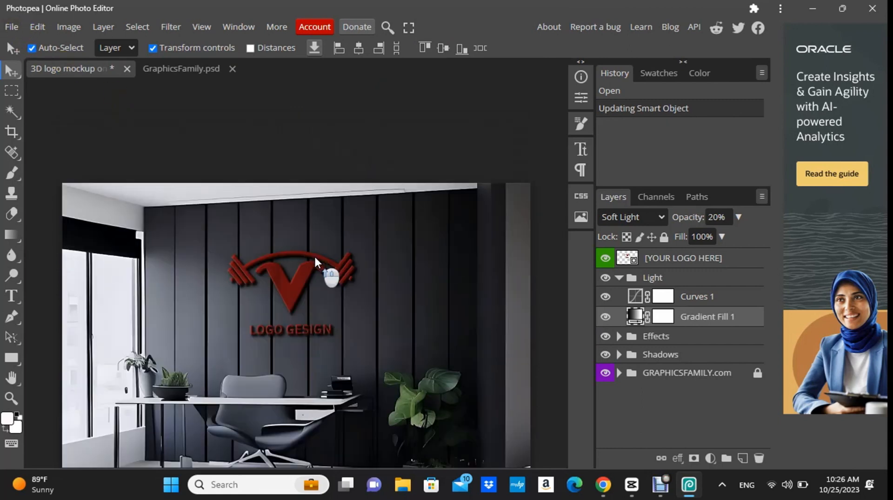
scroll(316, 261, "down", 2)
scroll(317, 258, "up", 1)
scroll(318, 256, "up", 2)
scroll(316, 256, "up", 2)
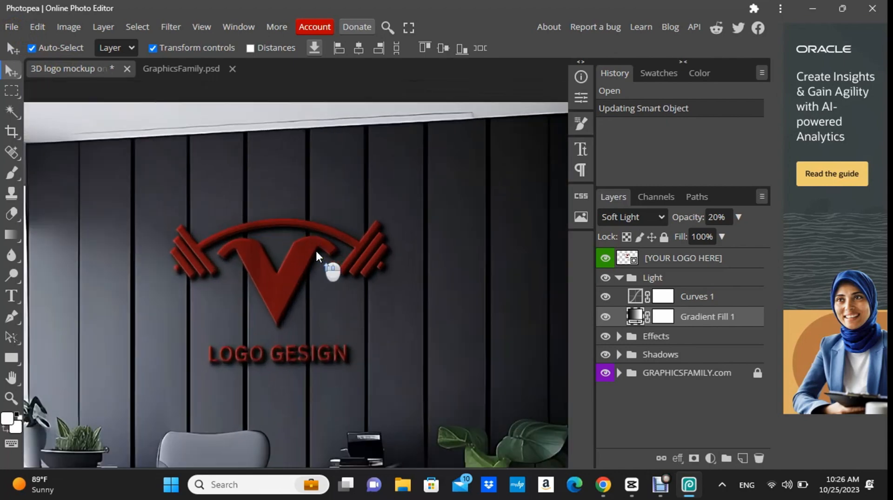
scroll(316, 256, "down", 1)
scroll(317, 256, "down", 4)
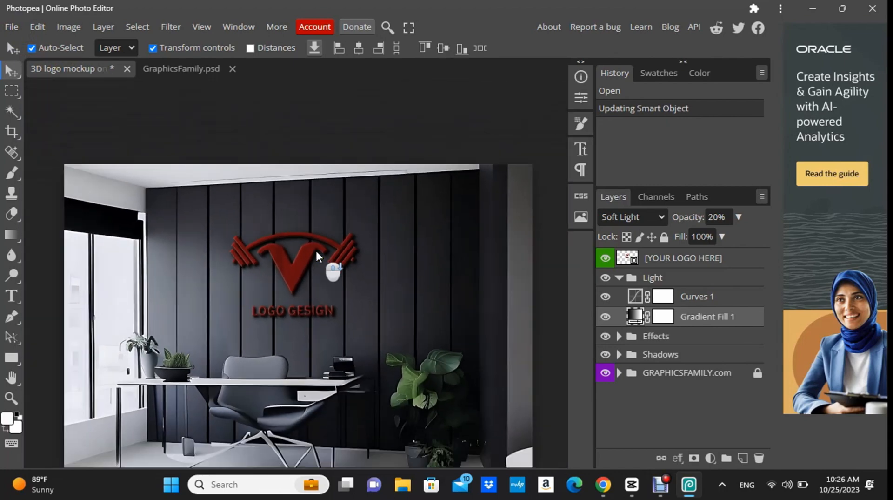
Export the finished office mockup as a PNG at 1440 × 960 px with 100% quality and close the export dialog.
left_click(8, 63)
left_click(11, 26)
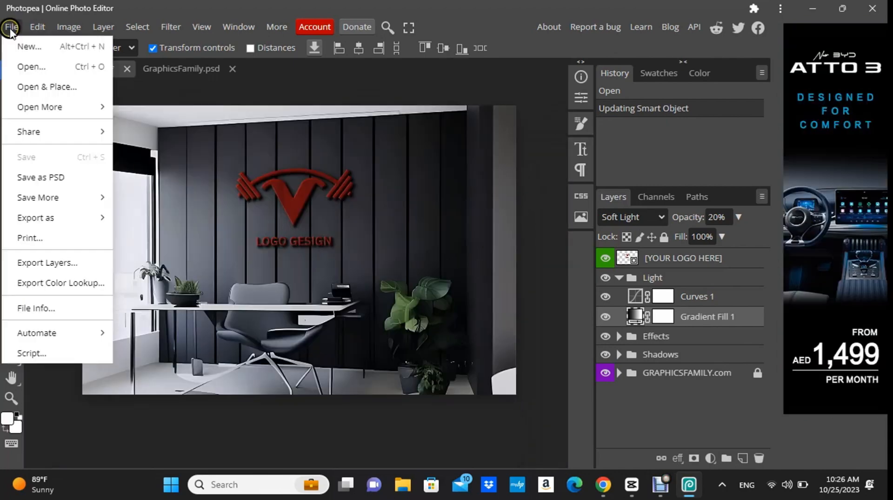
mouse_move(49, 219)
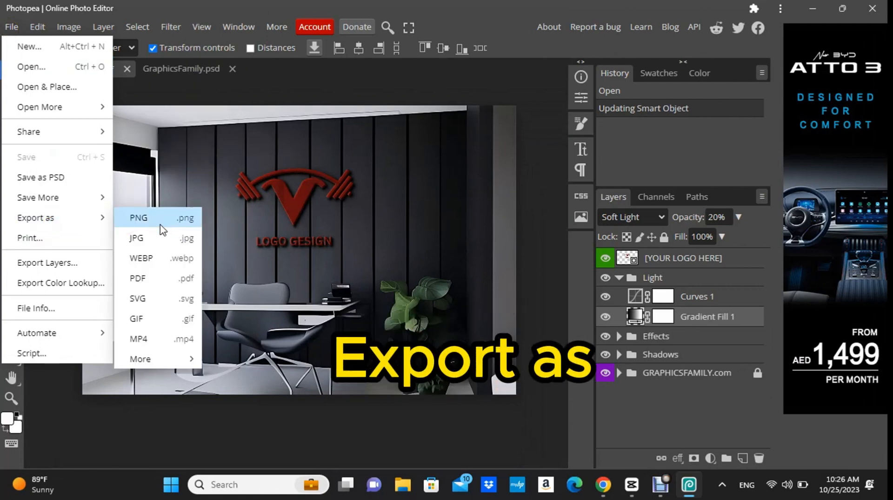
left_click(161, 217)
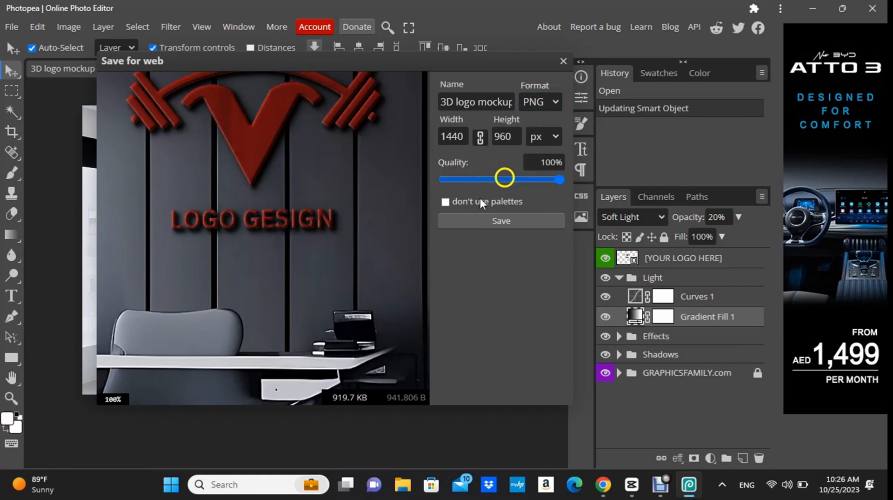
left_click(514, 221)
left_click(534, 66)
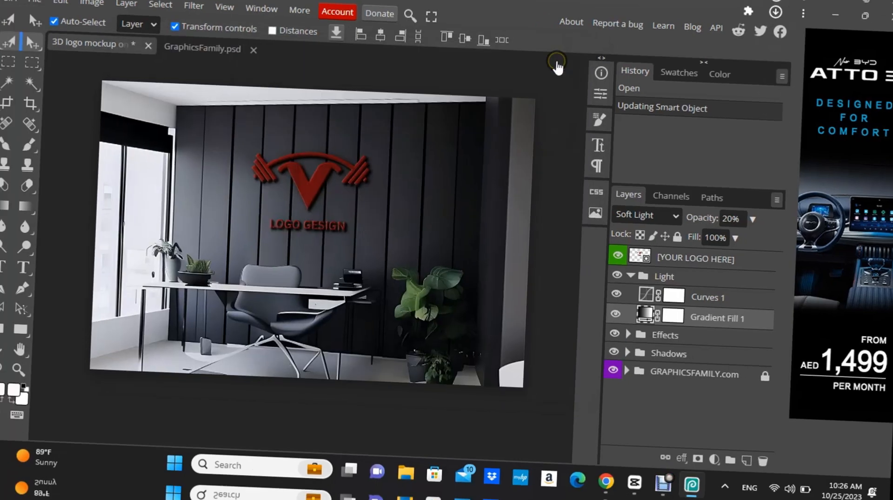